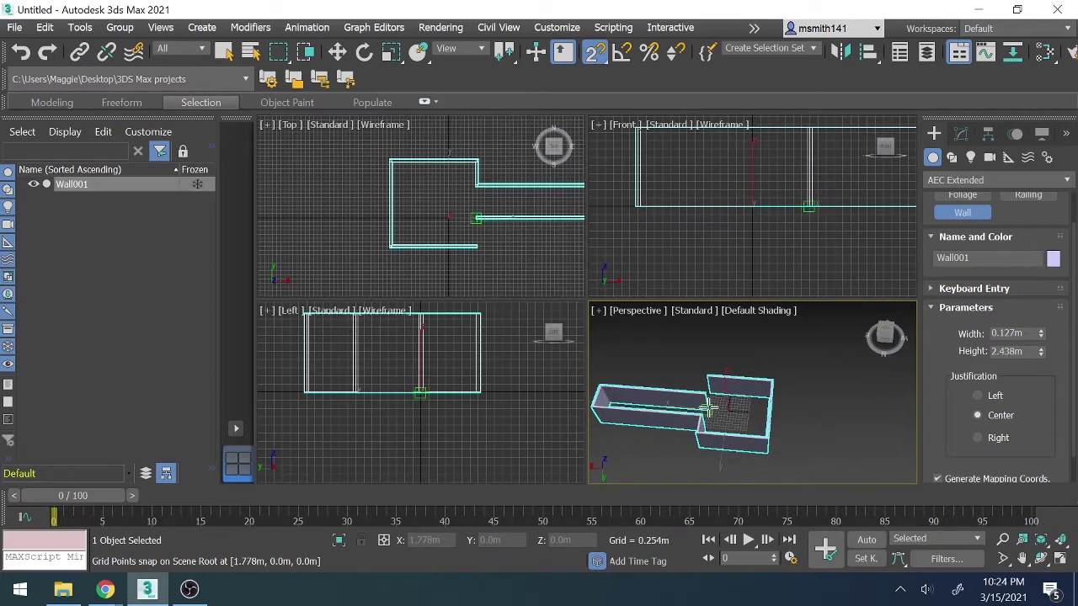
middle_click_drag(711, 389, 741, 395, "alt")
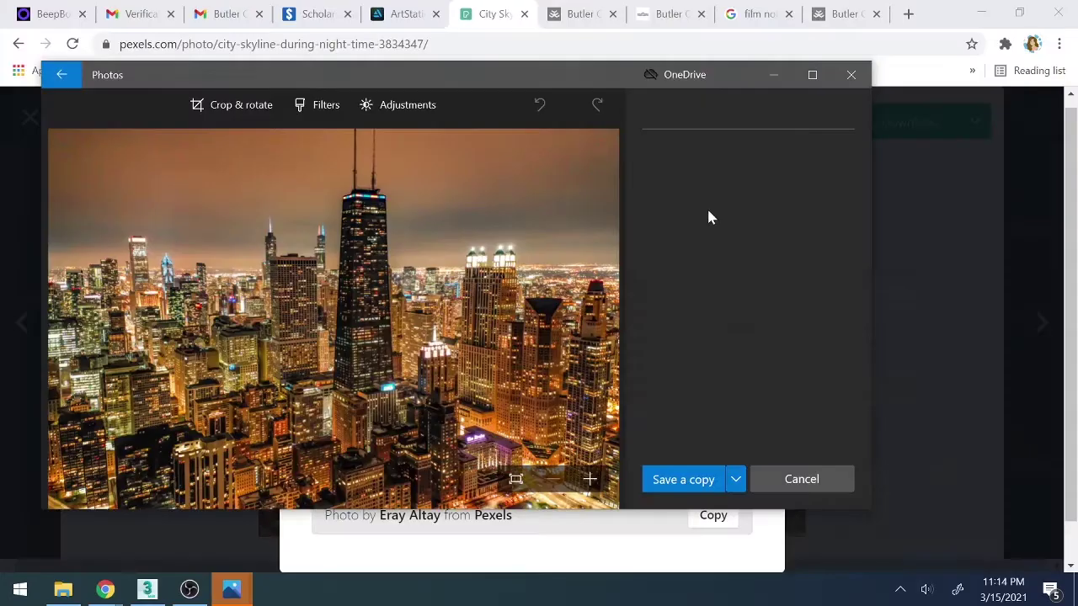
Step: In Photos, reduce the night city skyline picture's Light and Color to their minimums and save the edited image
left_click(318, 104)
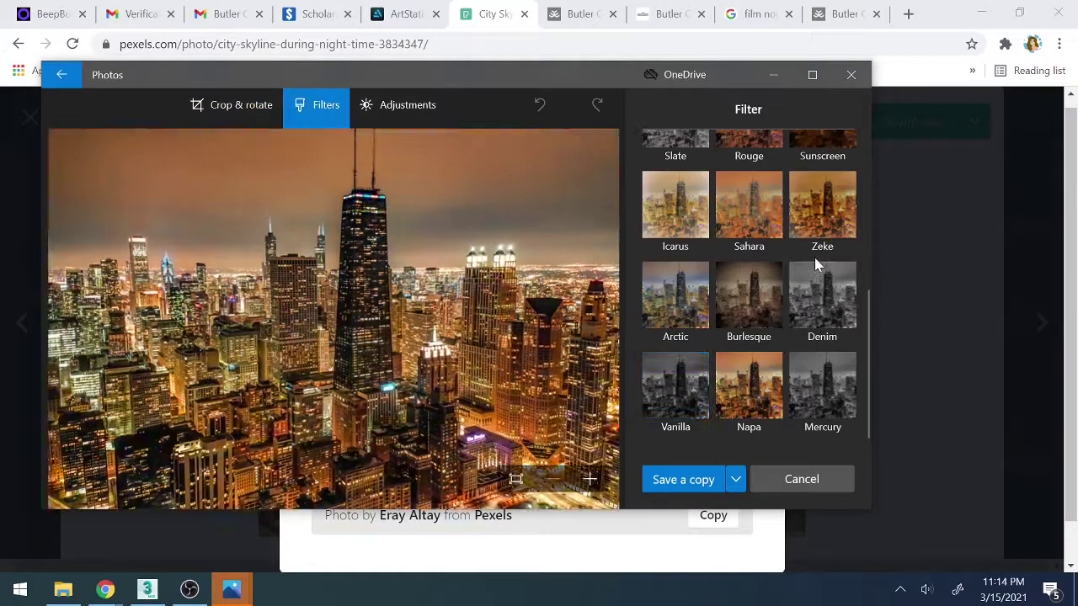
left_click(403, 104)
left_click_drag(775, 198, 643, 201)
left_click(745, 432)
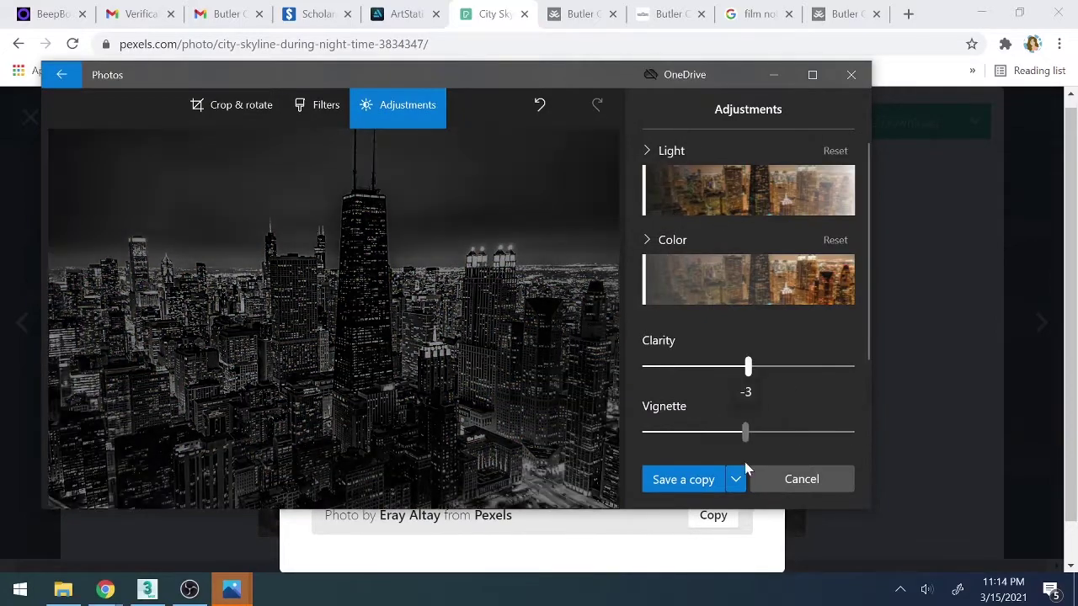
left_click(735, 479)
left_click(719, 439)
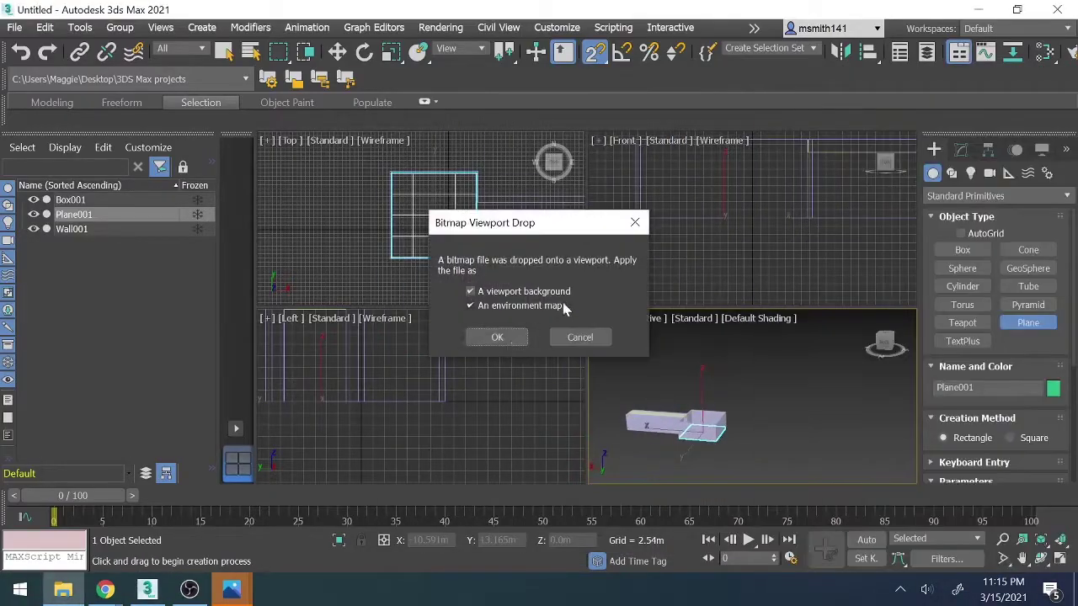
Step: In 3ds Max, apply the dropped bitmap as both a viewport background and an environment map
left_click(493, 337)
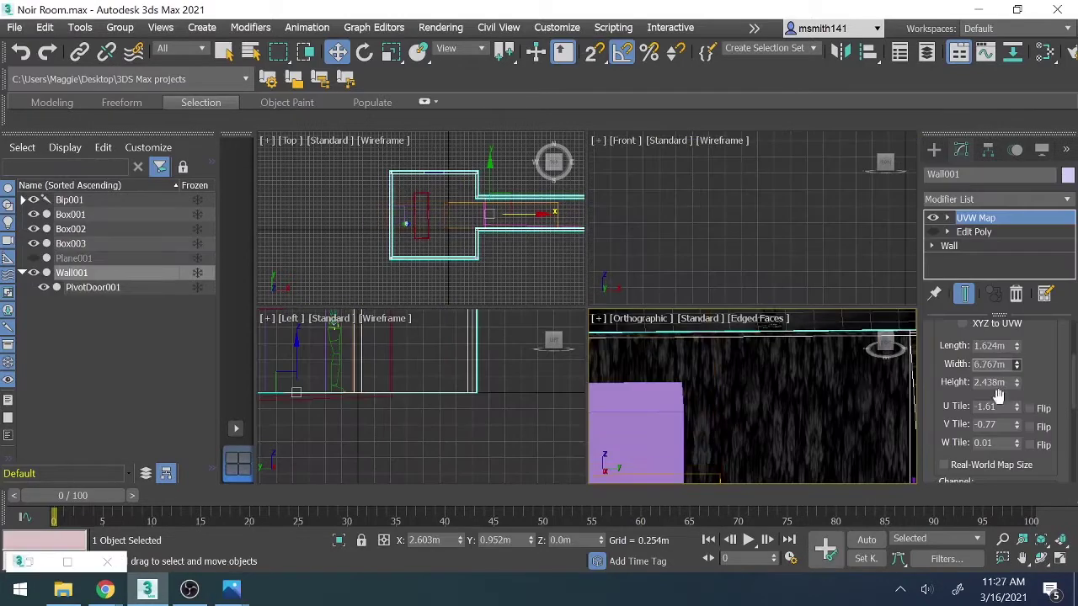
Step: Set the height of the wall's UVW Map gizmo to 0.878 m and adjust its length
left_click_drag(1016, 383, 1016, 400)
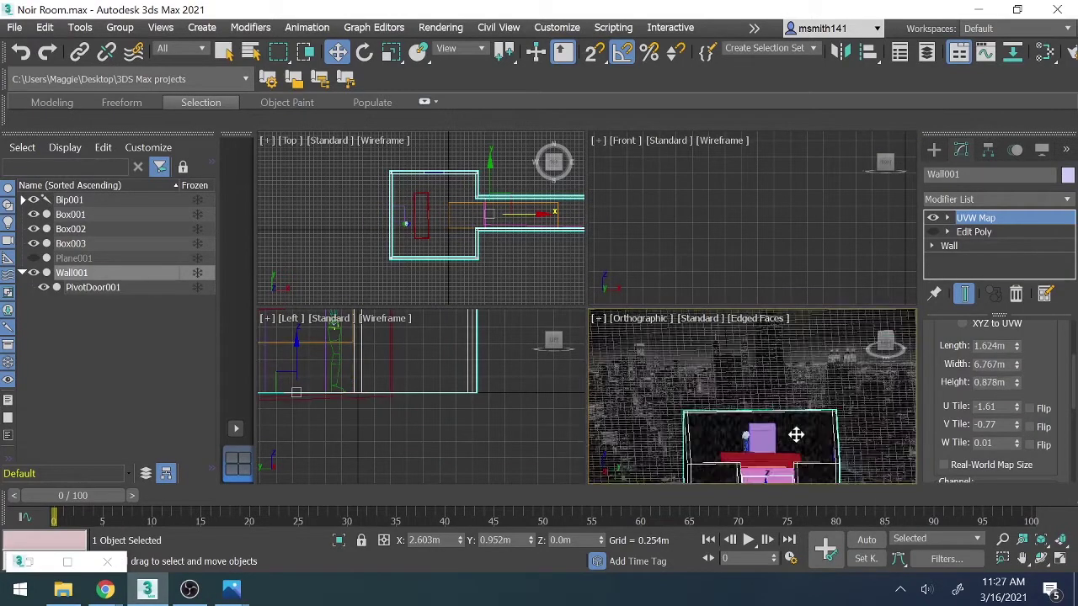
left_click_drag(1016, 348, 983, 288)
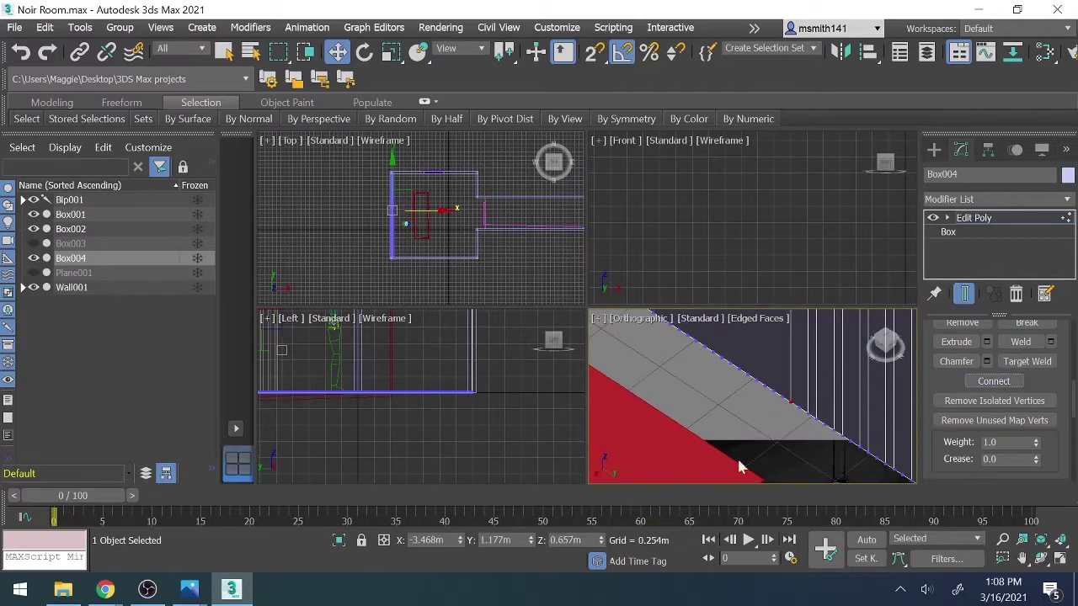
middle_click_drag(739, 468, 761, 353)
middle_click_drag(841, 362, 807, 404)
right_click(765, 413)
left_click(774, 421)
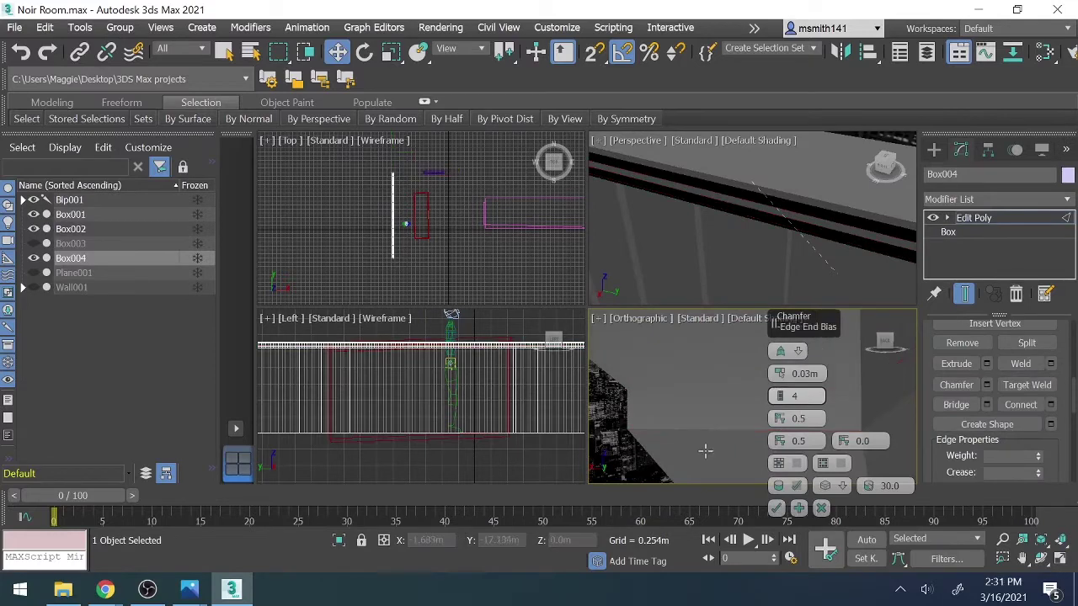
scroll(758, 449, "down", 3)
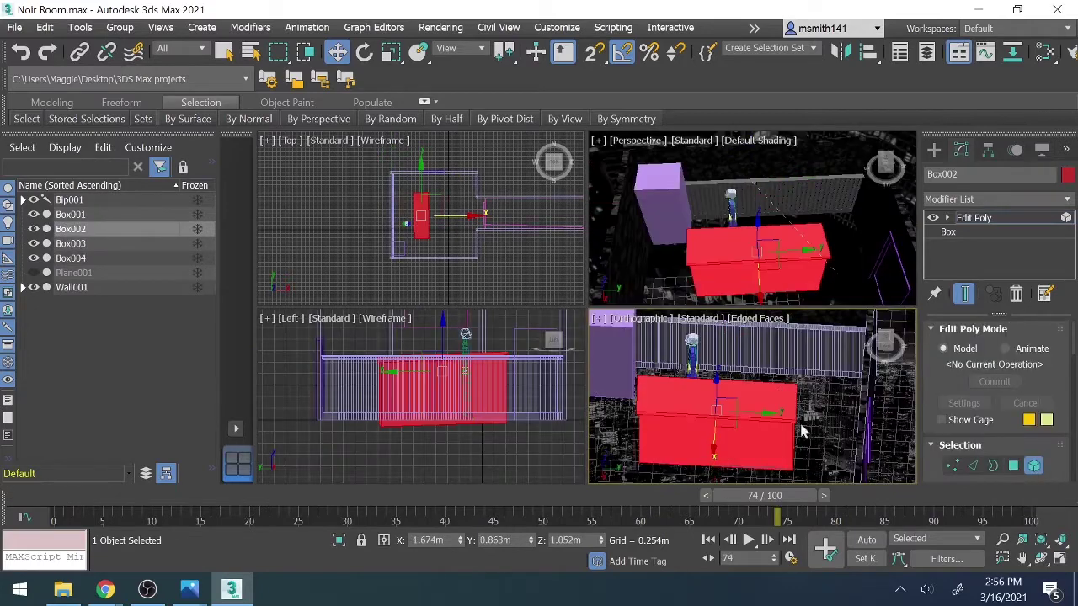
Step: Clone the selected element of the red counter box, Box002, upward to make another counter
left_click_drag(724, 421, 734, 378, "shift")
key("Return")
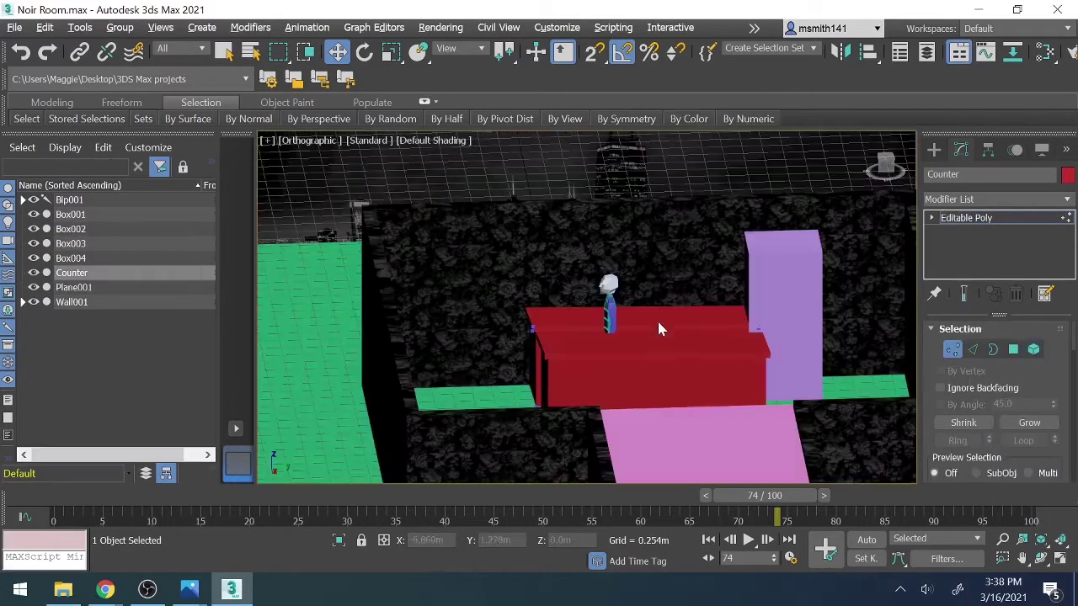
Step: Copy the back counter straight up above itself to serve as the upper cabinet
mouse_move(635, 329)
left_mouse_down("shift")
mouse_move(647, 305)
mouse_move(632, 265)
left_mouse_up("shift")
key("Return")
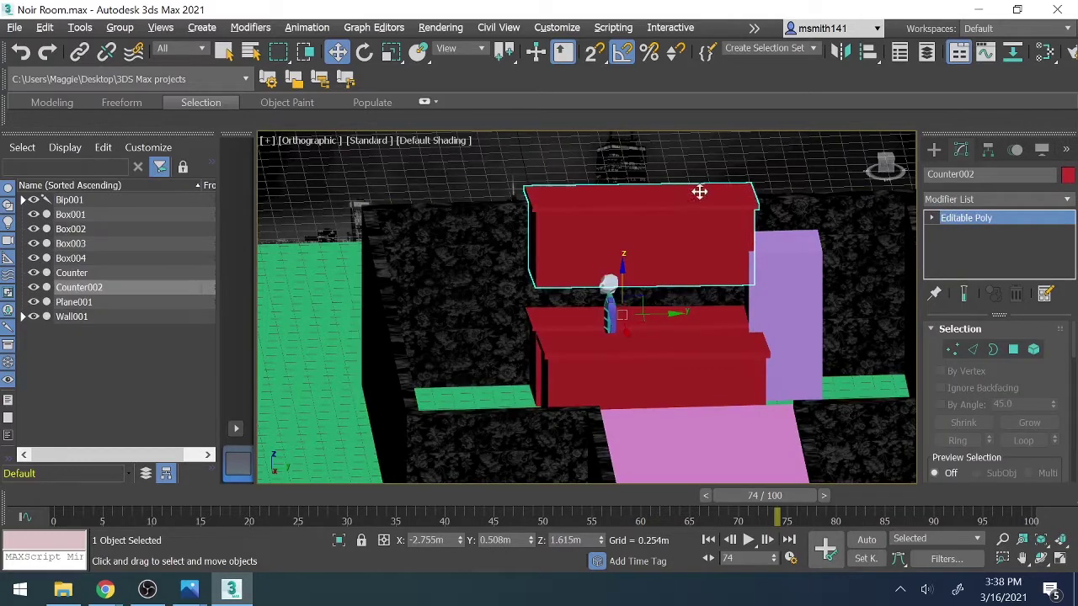
right_click(968, 218)
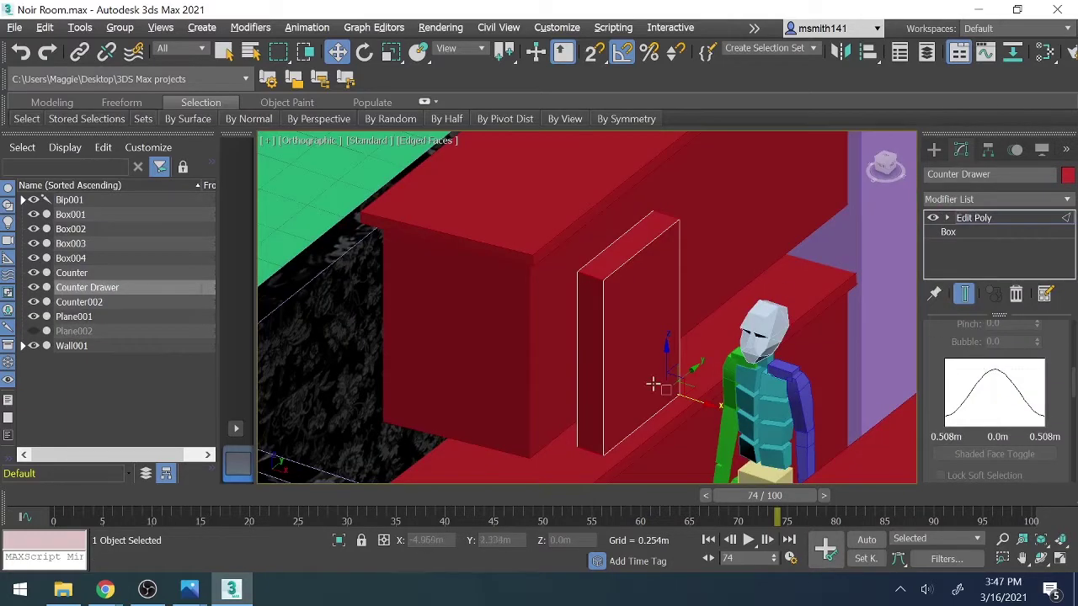
Step: Scale the front face of the Counter Drawer inward to shape its recessed panel
scroll(1005, 367, "up", 5)
left_click(620, 344)
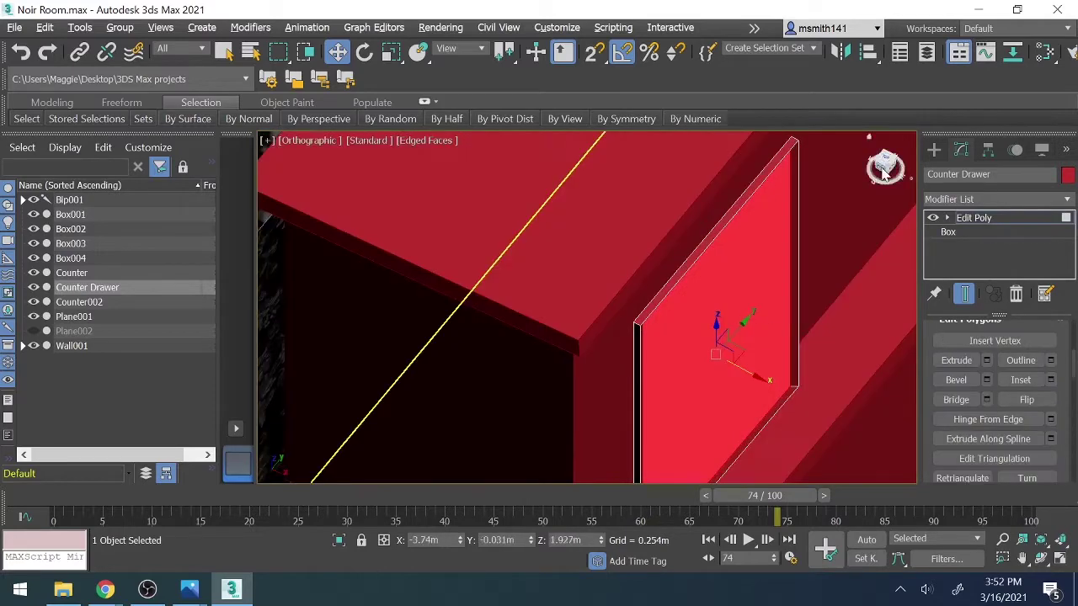
left_click_drag(882, 171, 633, 219)
left_click_drag(631, 261, 662, 307)
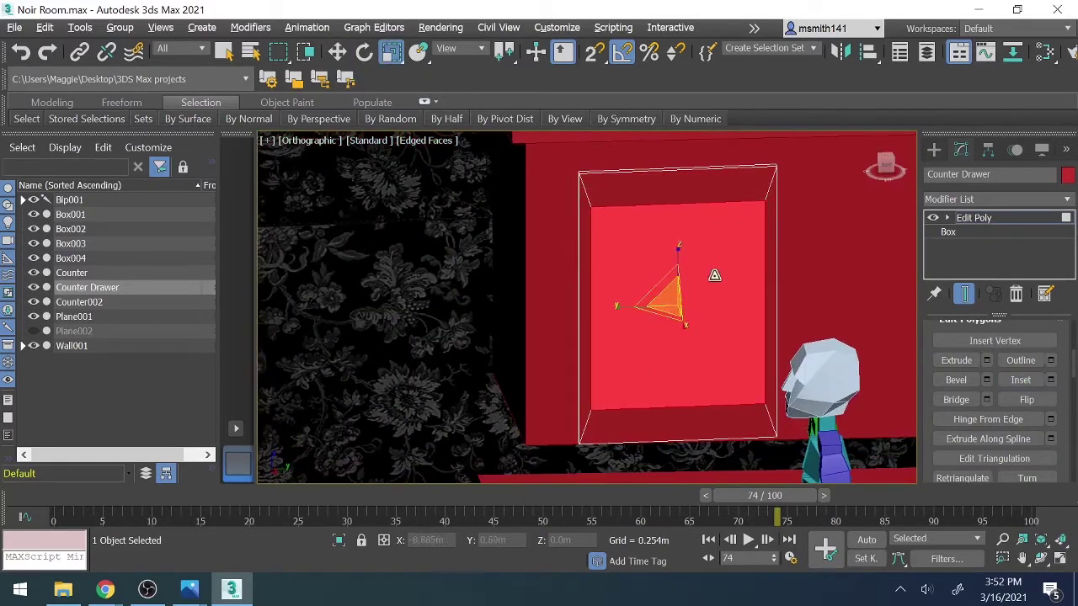
left_click_drag(714, 276, 677, 248)
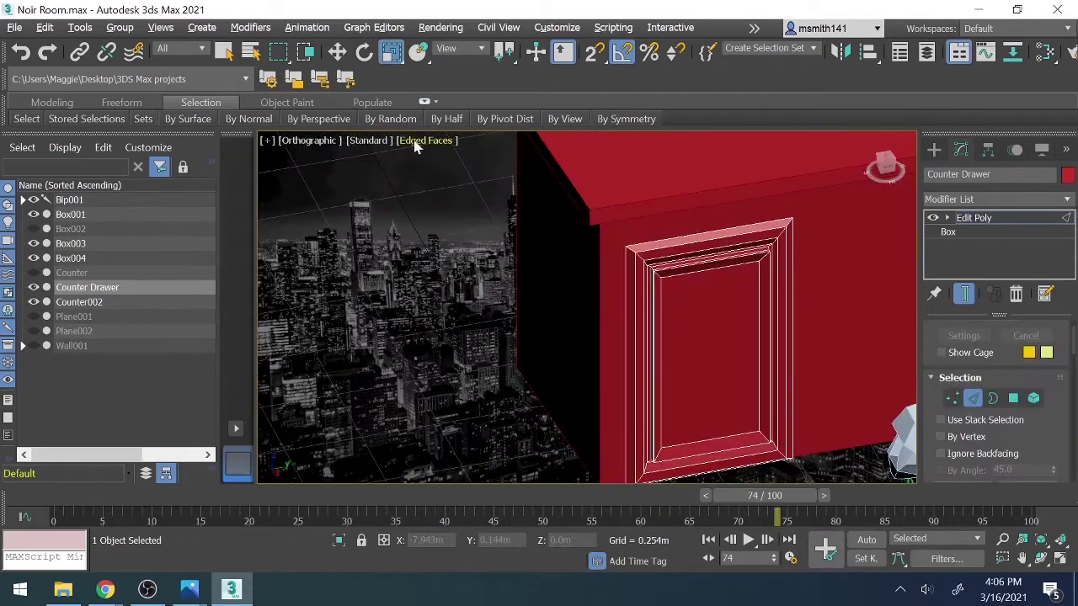
Step: Set the viewport display style to Default Shading to view the moulded drawer front
left_click(420, 140)
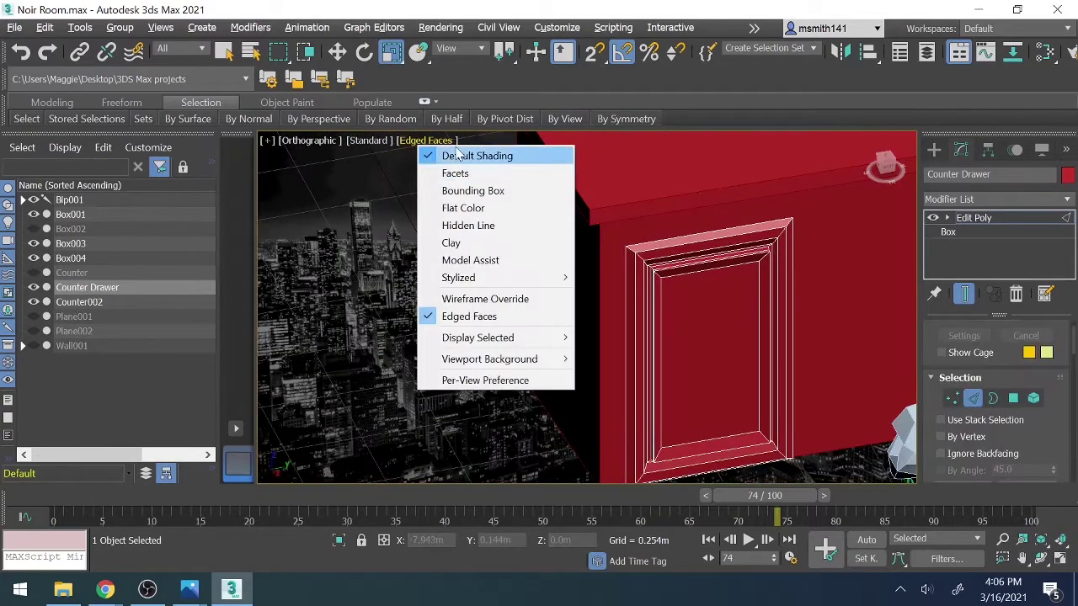
left_click(476, 154)
mouse_move(874, 186)
left_mouse_down()
mouse_move(837, 192)
mouse_move(859, 190)
left_mouse_up()
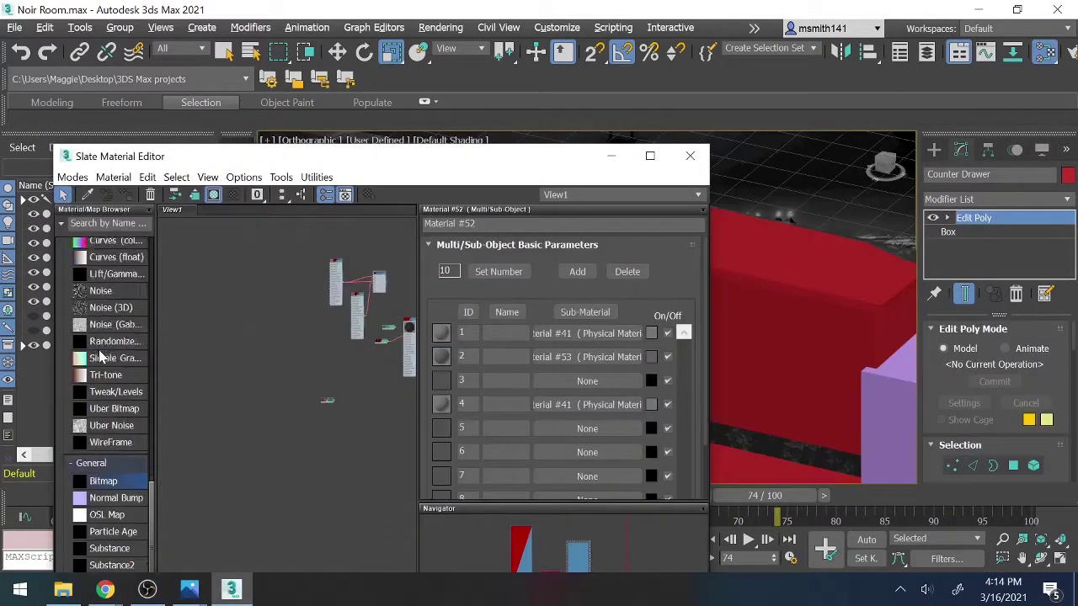
Step: Add a Physical Material to the material graph, wire the bitmap into its Base Color Map and open its parameters
scroll(99, 362, "up", 10)
left_click_drag(116, 282, 320, 345)
left_click_drag(300, 380, 306, 369)
double_click(333, 341)
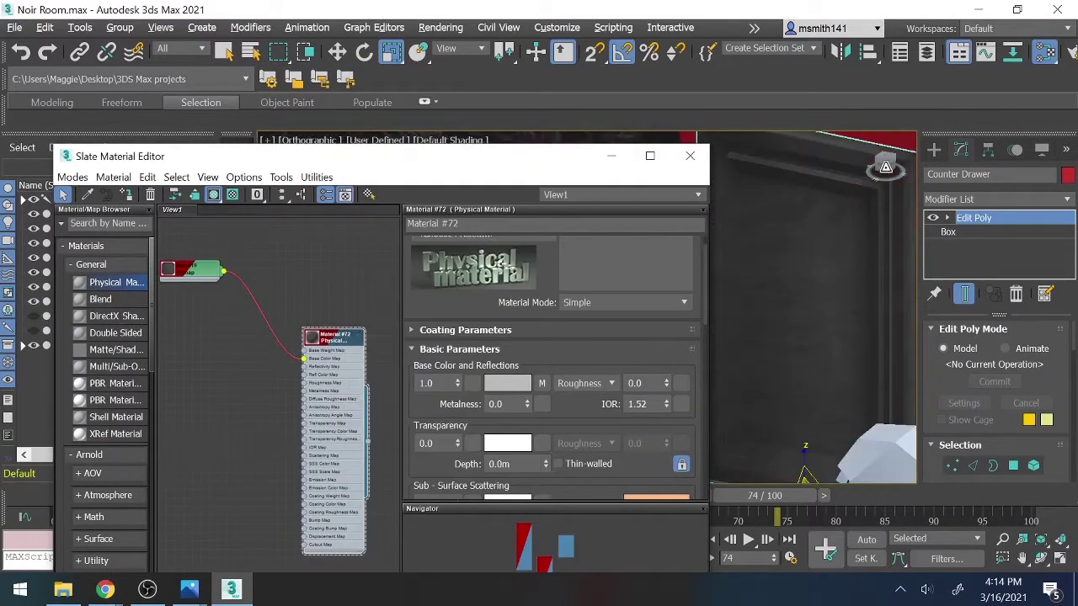
Step: Copy the Counter Drawer panel three times side by side along the front of the upper cabinet
scroll(313, 321, "down", 3)
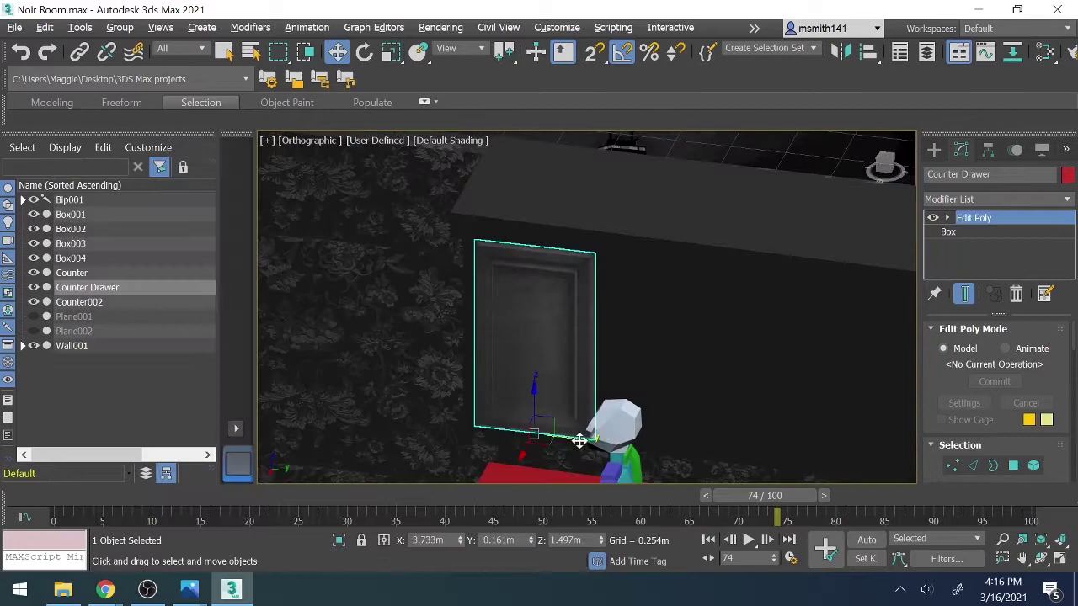
left_click_drag(578, 440, 702, 435, "shift")
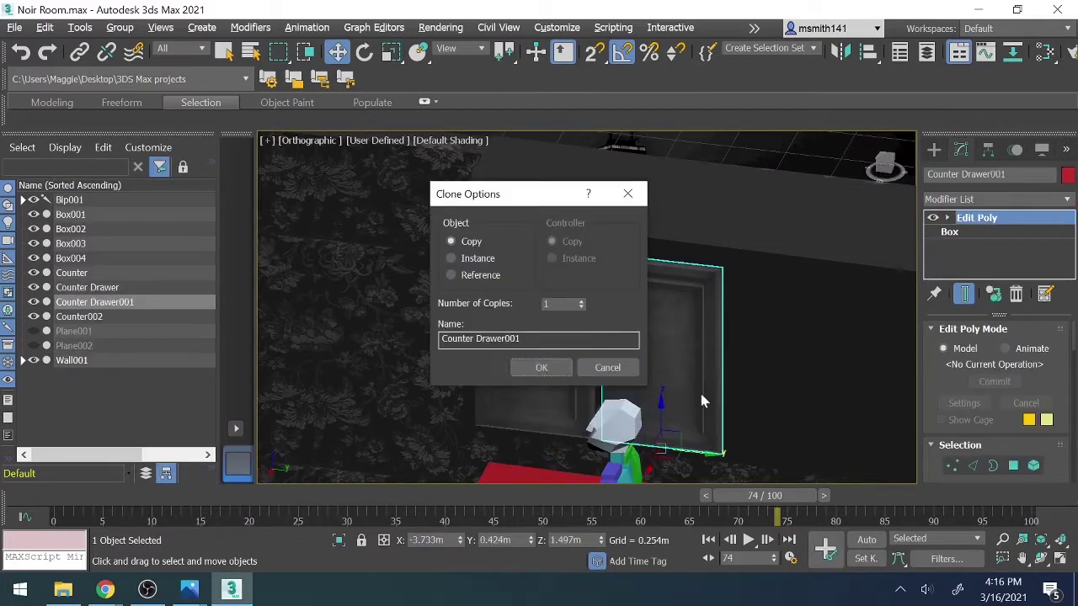
key("Return")
left_click_drag(674, 362, 732, 364, "shift")
left_click(541, 368)
middle_click_drag(758, 395, 665, 396)
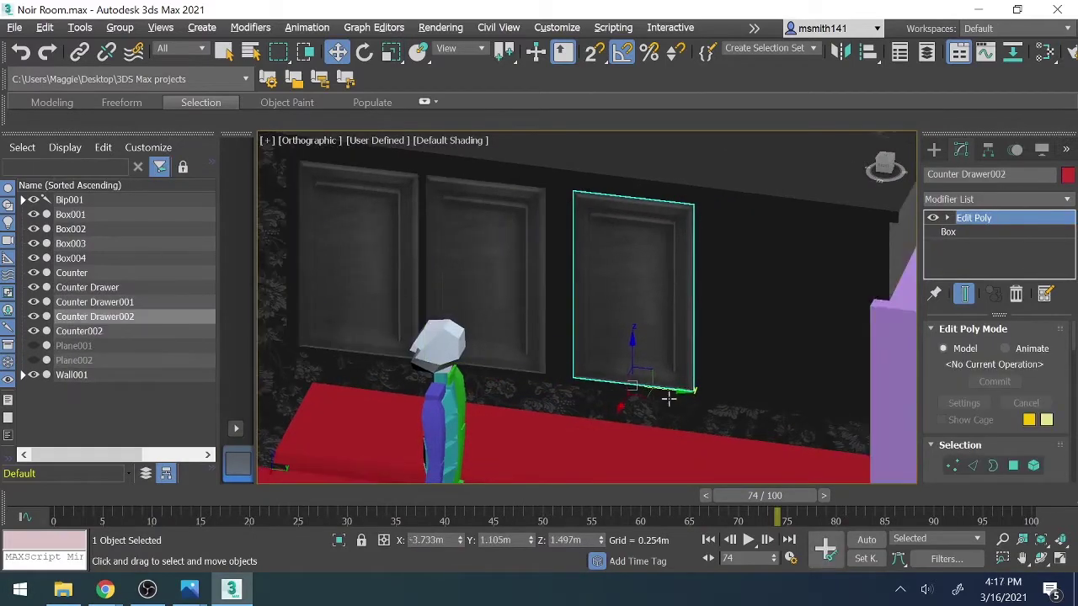
left_click_drag(665, 387, 819, 433, "shift")
left_click(541, 367)
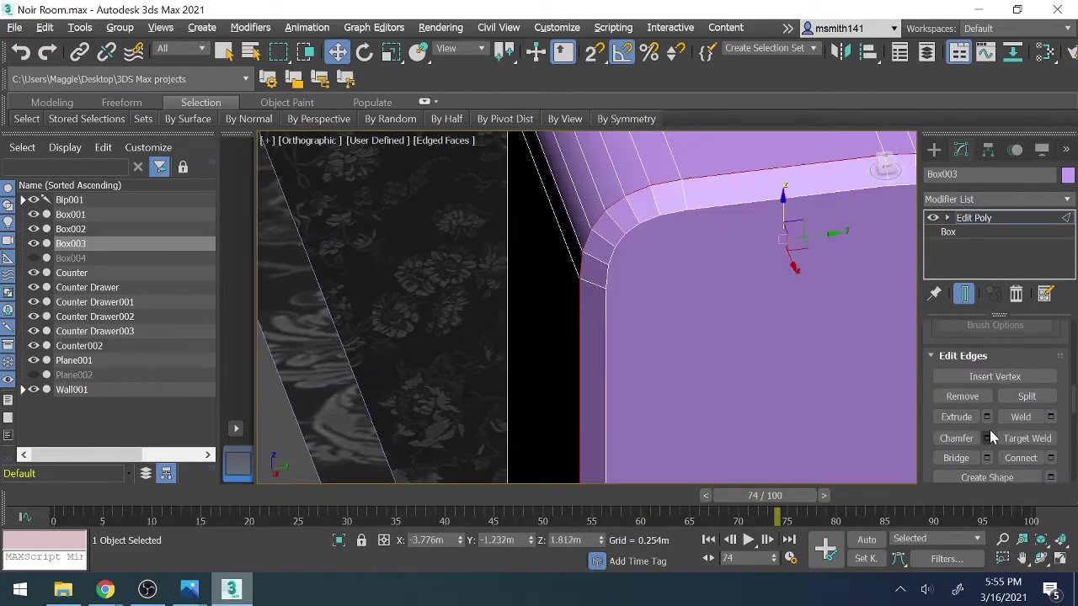
Step: Open the Chamfer settings for the selected edges around the front of the purple fridge box
left_click(986, 438)
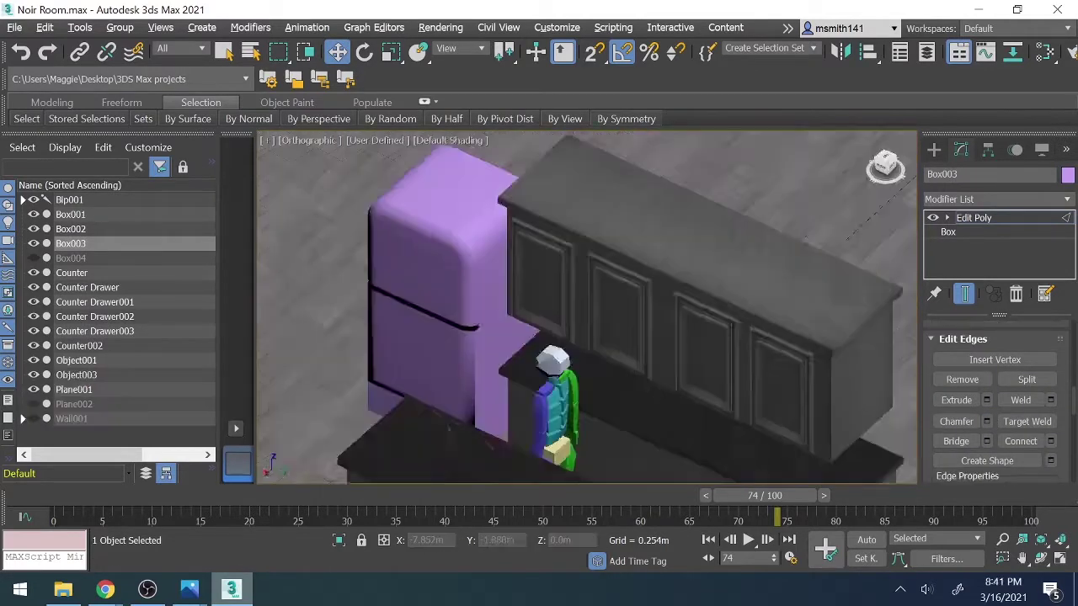
middle_click_drag(437, 253, 507, 277, "alt")
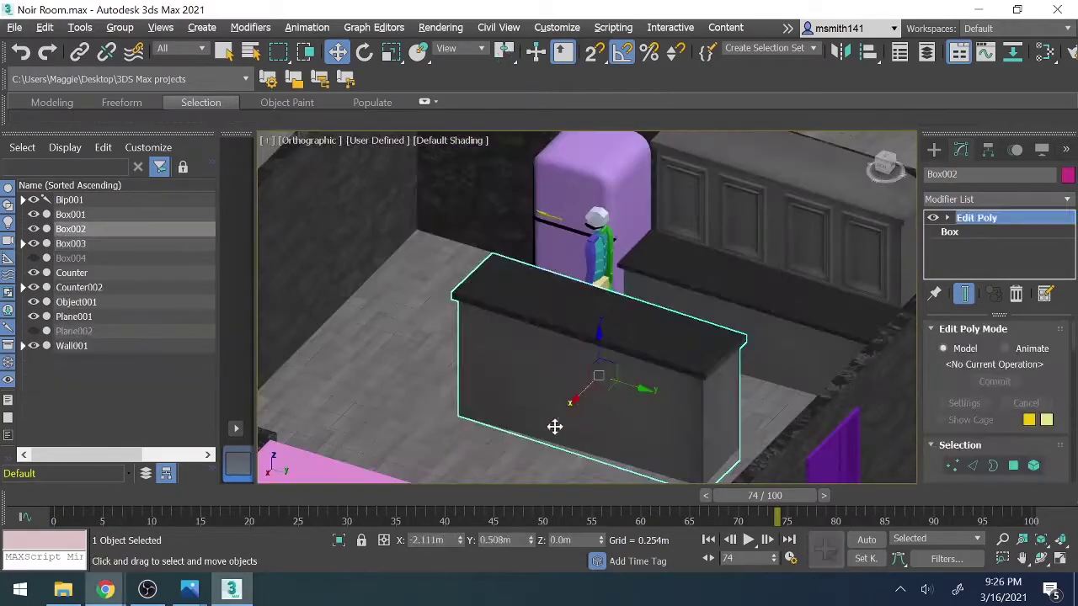
Step: Clone the island counter, Box002, toward the room's front and name the copy Countertop 3
left_click_drag(553, 425, 568, 408, "shift")
type("Co")
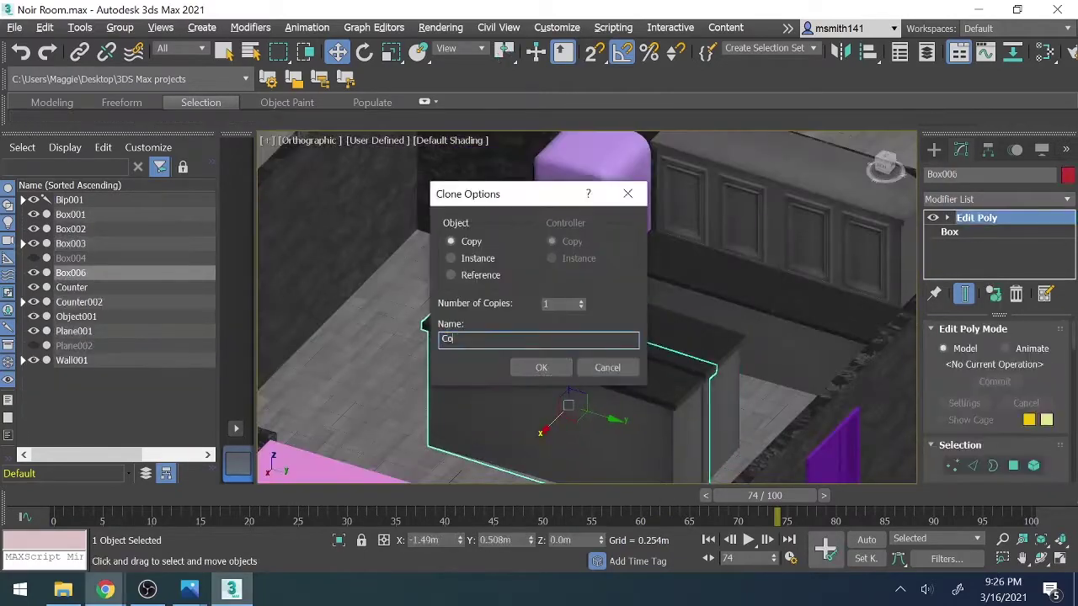
type("untertop 3")
key("Return")
Step: Rotate Countertop 3 by 90 degrees about Z and return to the Move tool
type("9")
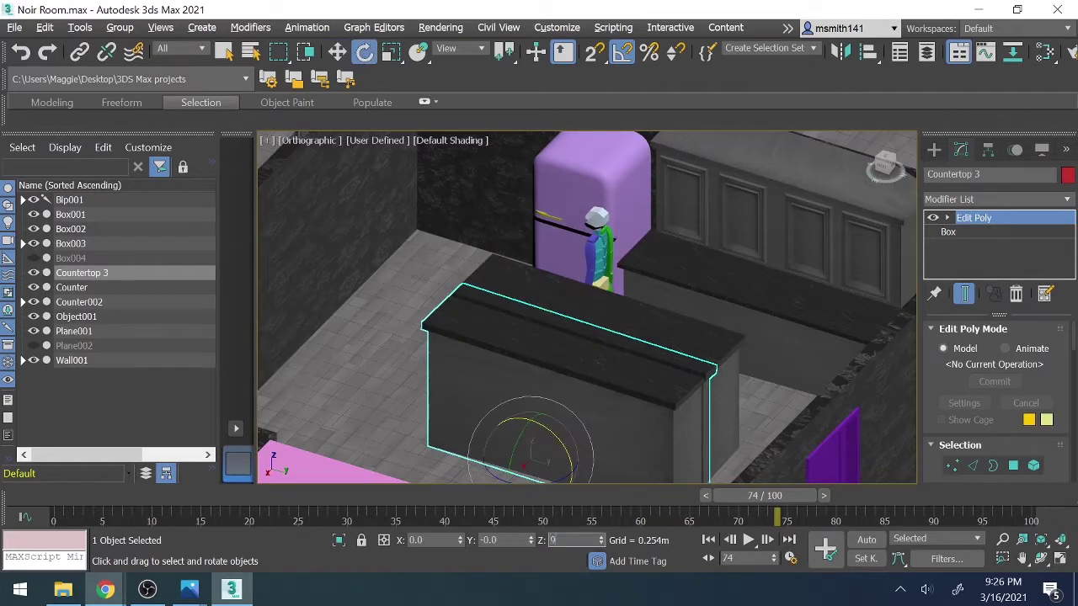
type("0")
key("Return")
middle_click_drag(589, 307, 461, 337, "alt")
key("w")
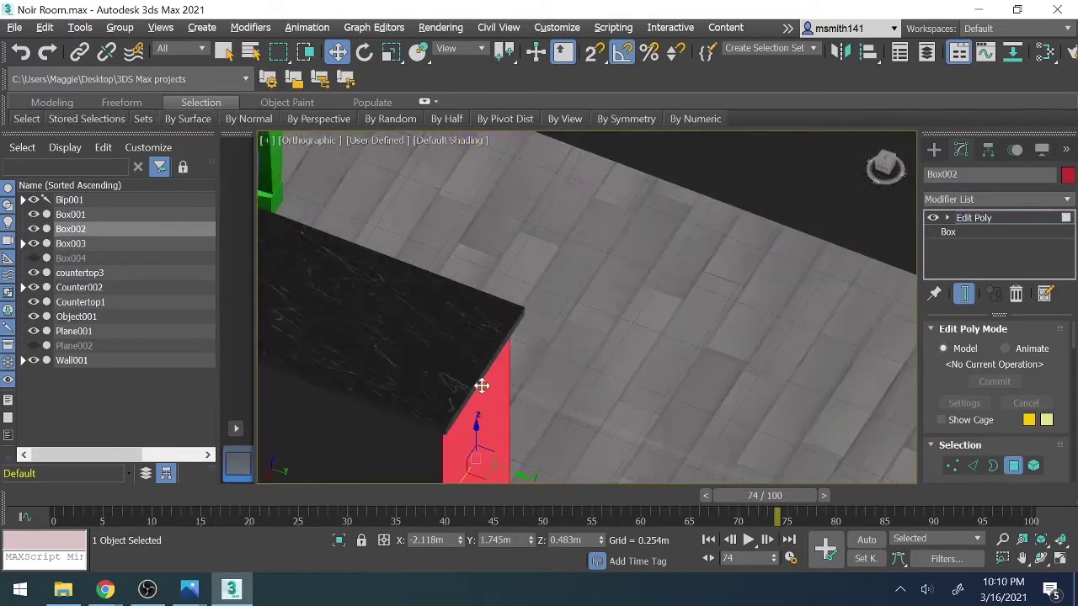
Step: Mirror the tilted green stool leg as a copy
scroll(825, 266, "down", 10)
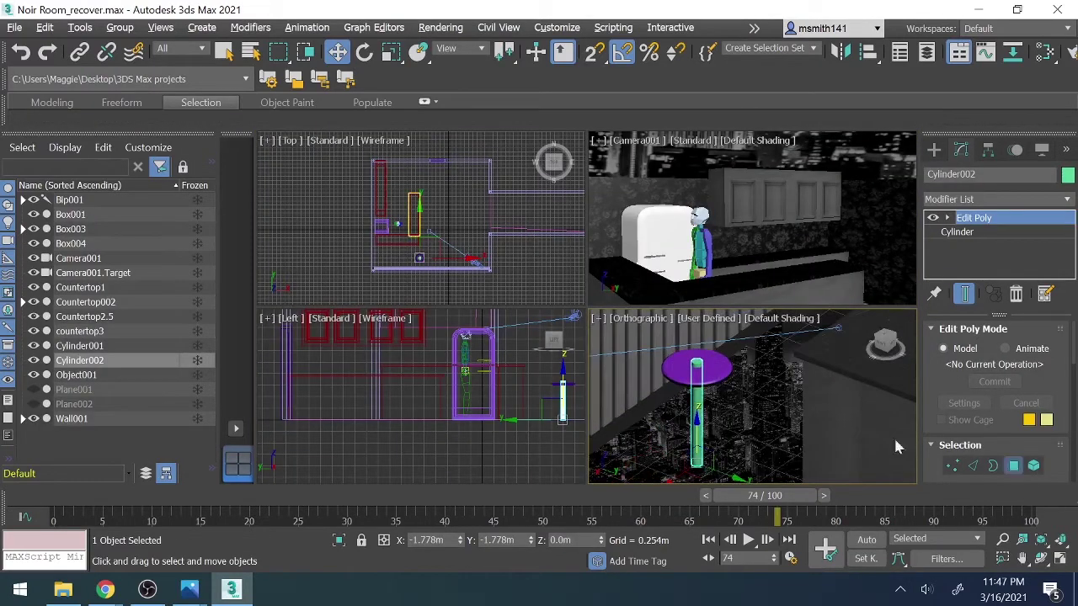
scroll(893, 436, "up", 3)
scroll(800, 373, "up", 2)
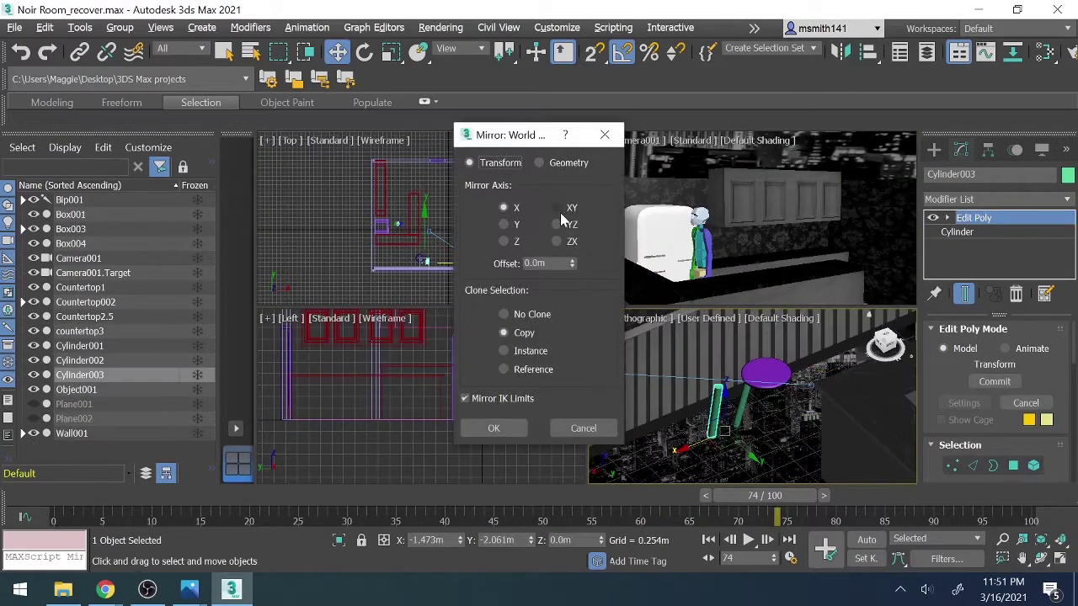
left_click(493, 428)
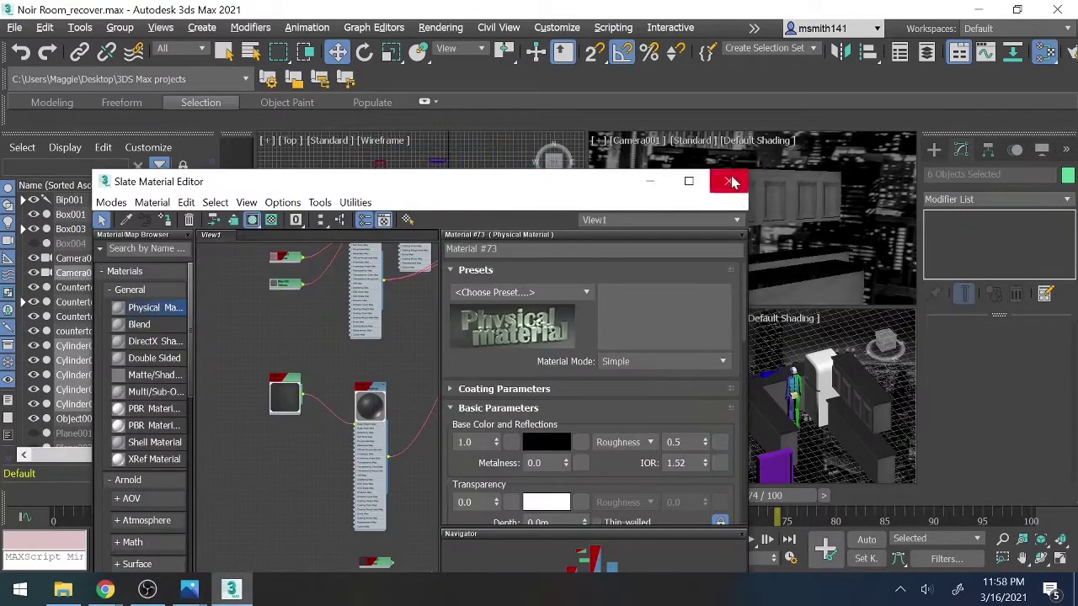
Step: Close the Slate Material Editor
left_click(721, 178)
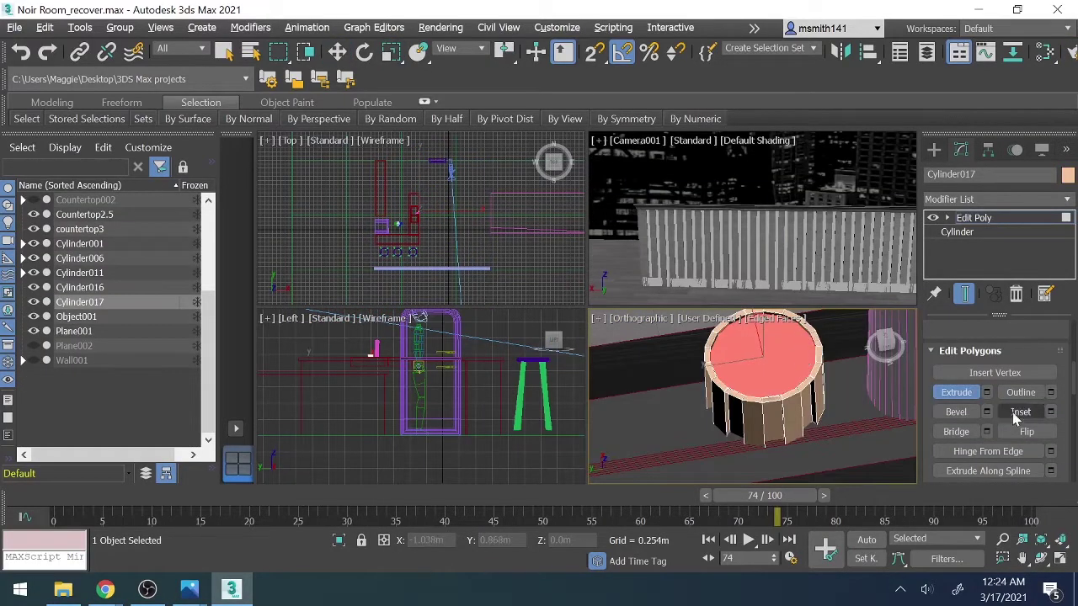
Step: Start the Bevel tool on the top polygon of the faucet knob cylinder
left_click(968, 410)
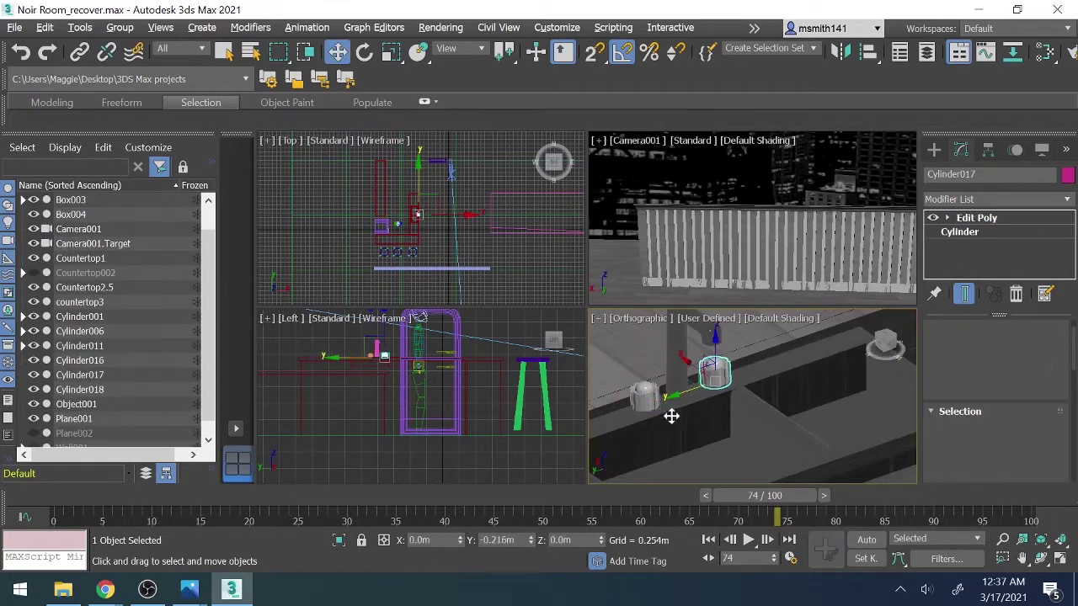
Step: Copy the finished faucet knob along the countertop to the opposite side of the faucet
left_click_drag(668, 413, 814, 396, "shift")
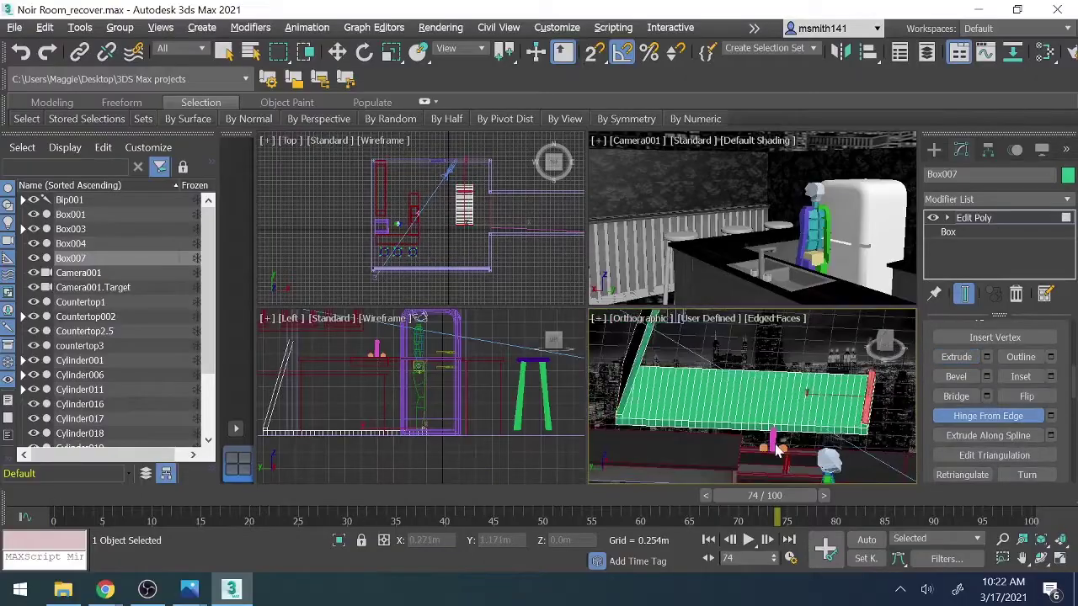
Step: Activate the Rotate tool for the selected end polygons of the green sofa base
middle_click_drag(859, 444, 806, 420, "alt")
key("e")
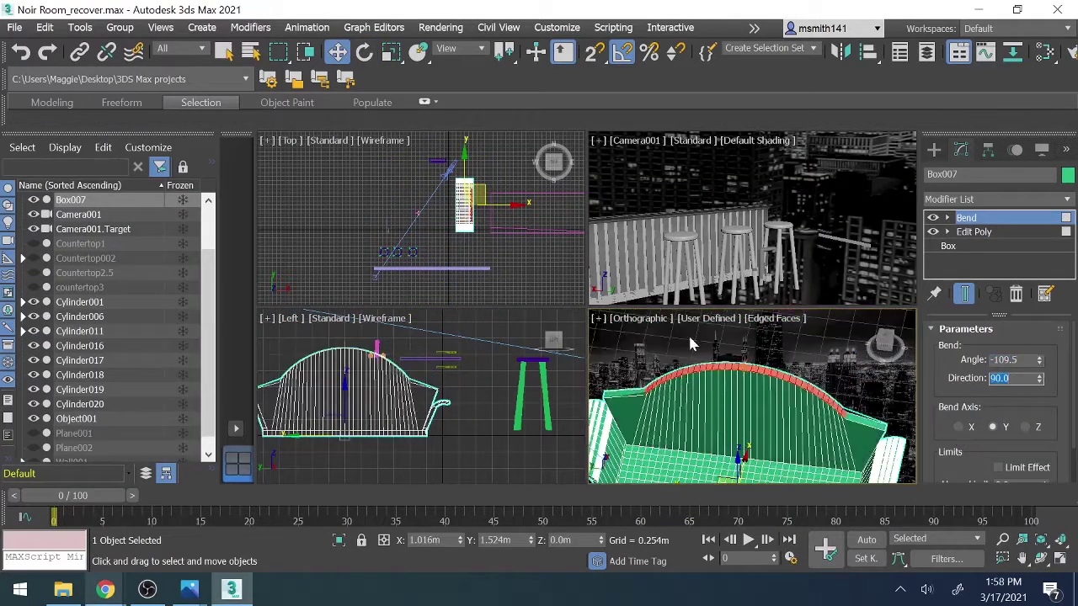
Step: Go back to the Edit Poly level beneath the Bend modifier on the sofa
left_click(973, 232)
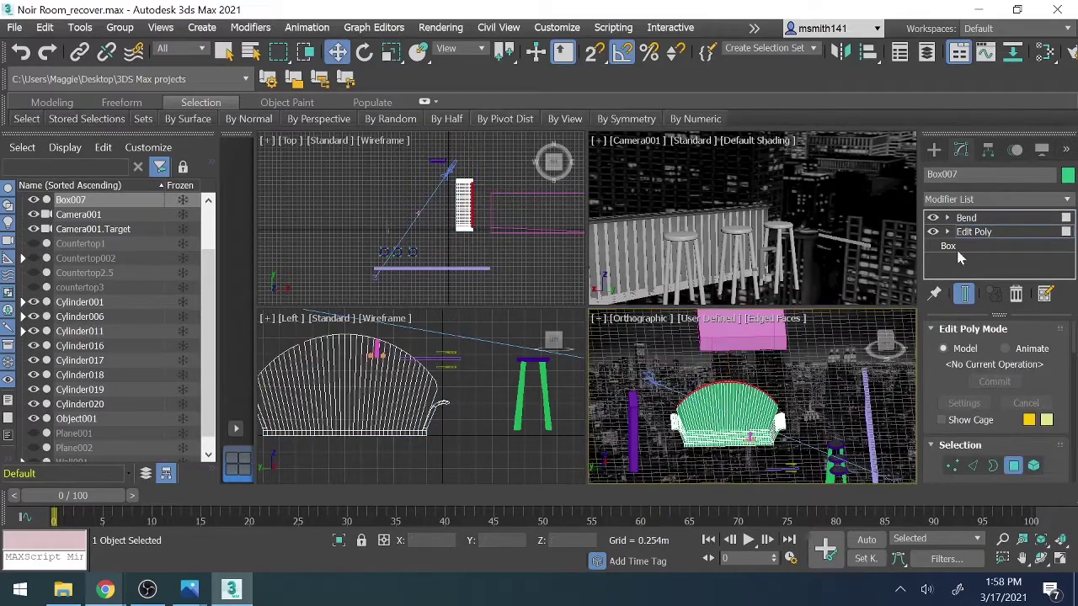
Step: Return to the sofa's Bend modifier and undo the last four changes
left_click(966, 217)
key("ctrl+z")
key("ctrl+z")
key("ctrl+z")
key("ctrl+z")
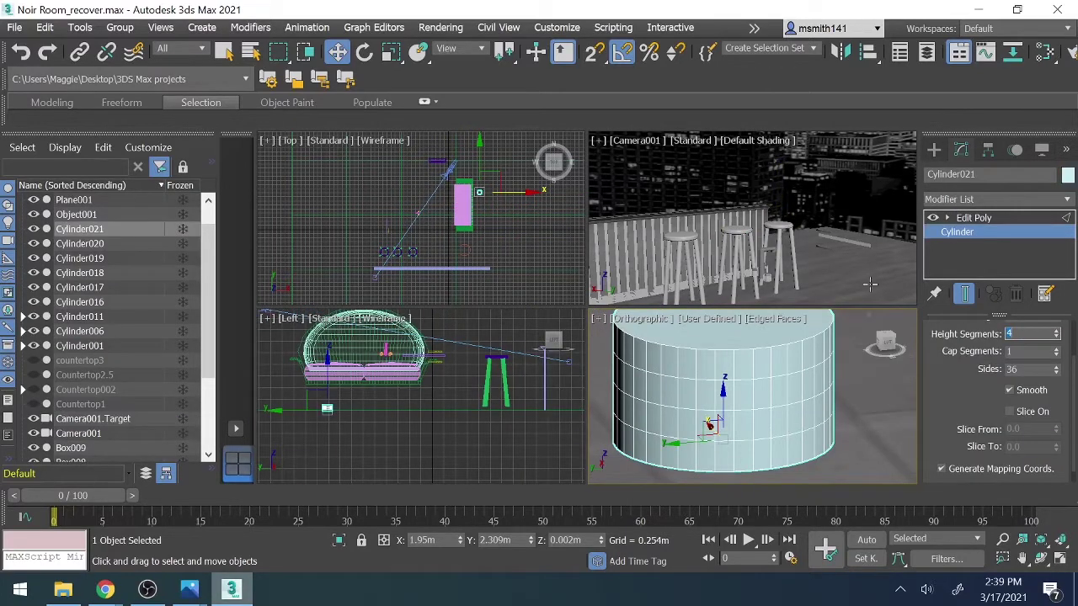
Step: Switch to the Edit Poly level of the cylinder for the sofa leg
left_click(973, 217)
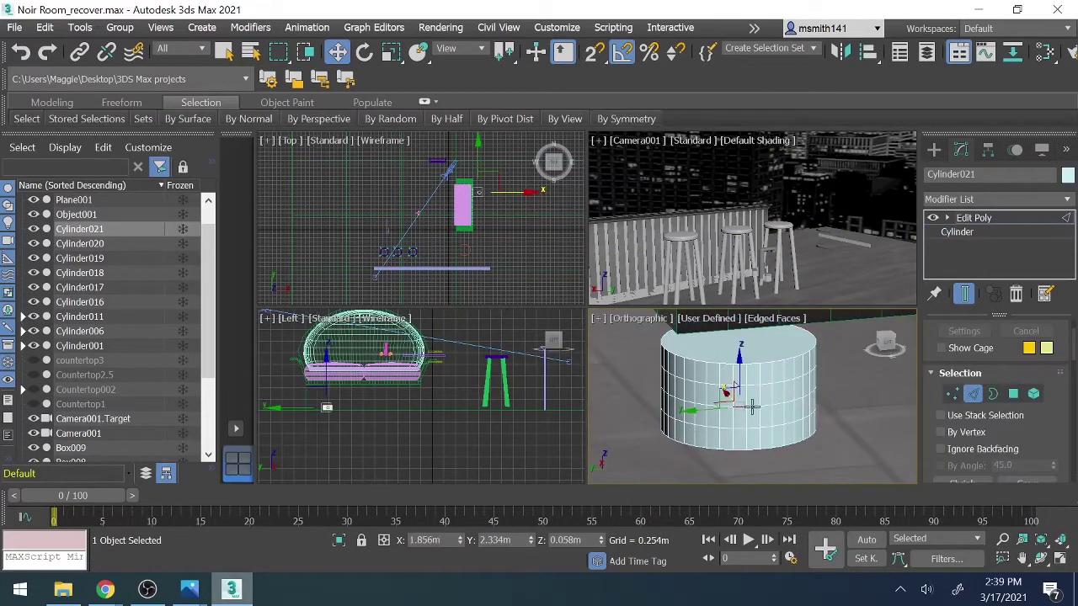
scroll(879, 428, "down", 5)
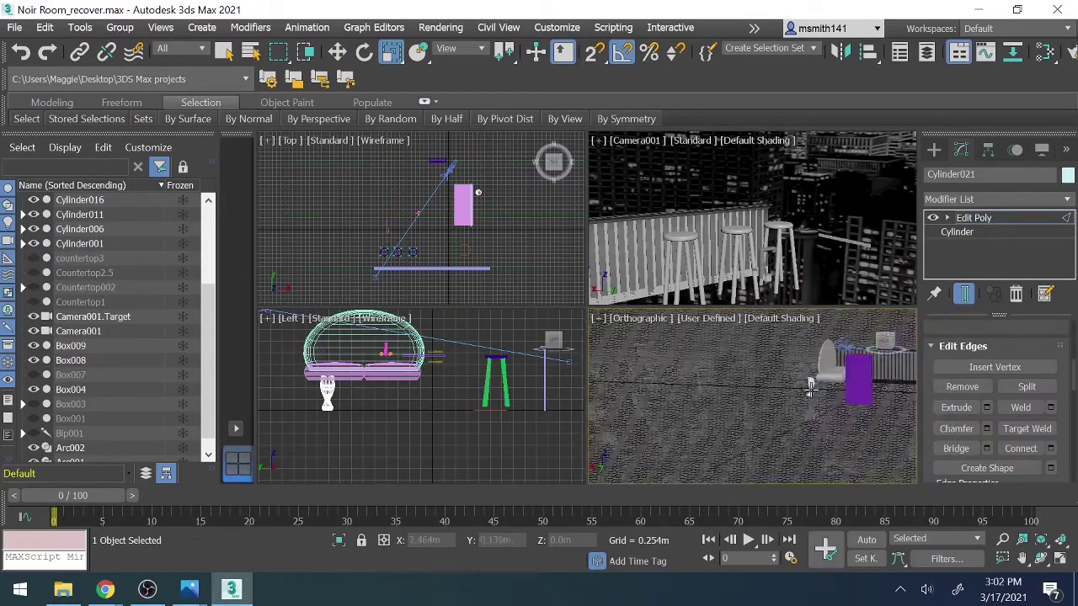
Step: Open the Slate Material Editor for the sculpted sofa leg and activate the Move tool on the leg
key("m")
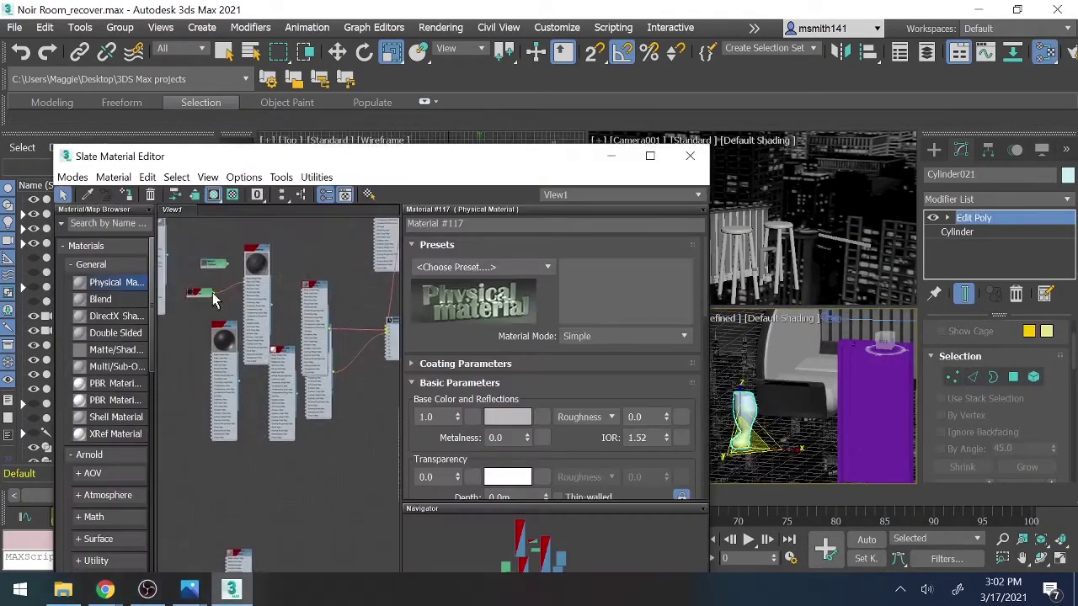
right_click(235, 134)
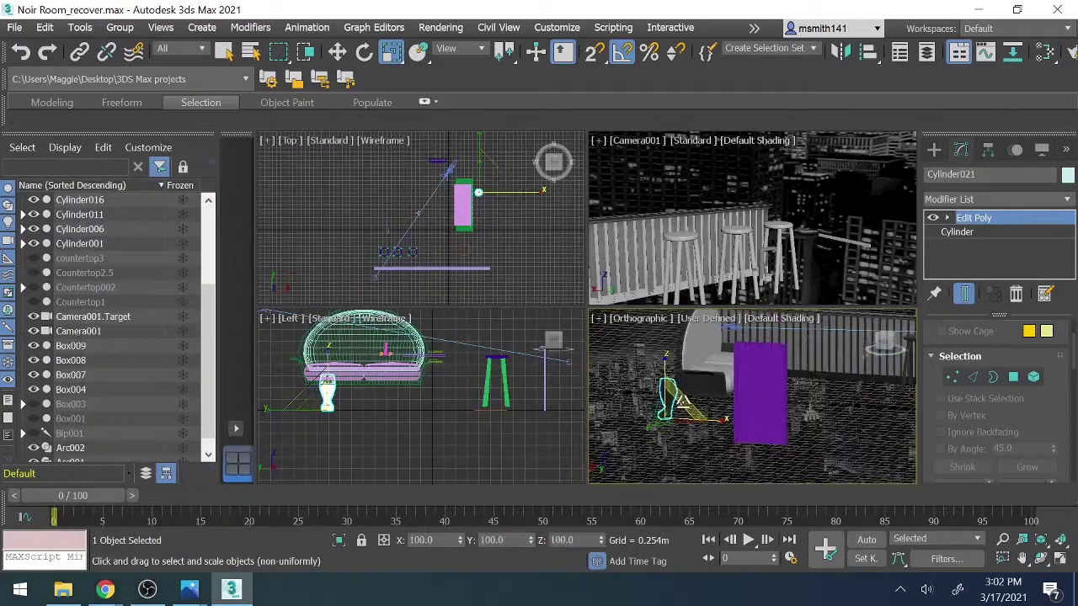
key("w")
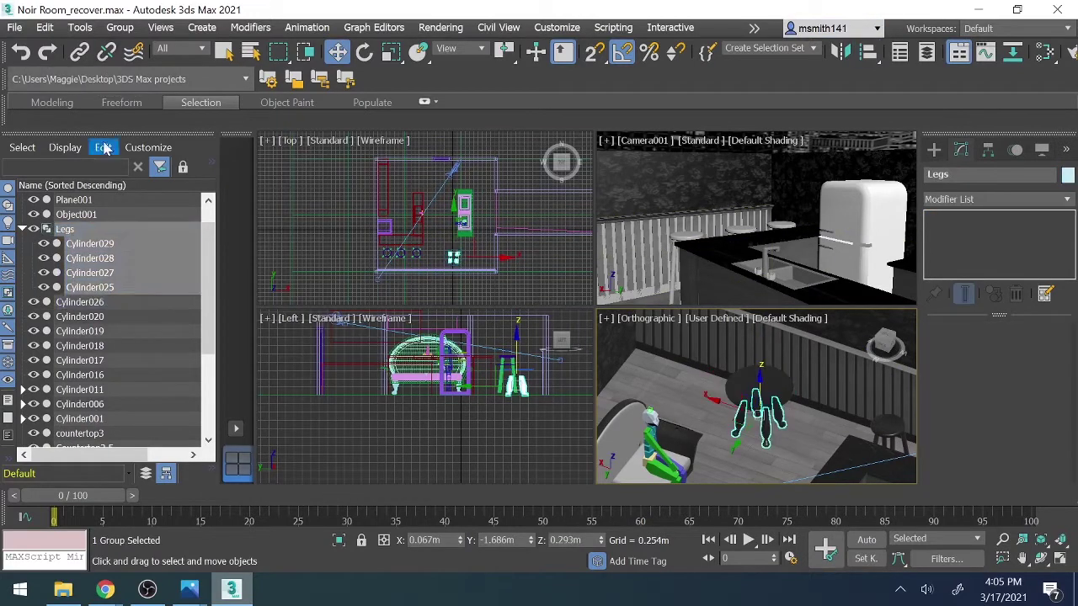
Step: Select the grouped legs beneath the round table
left_click(762, 437)
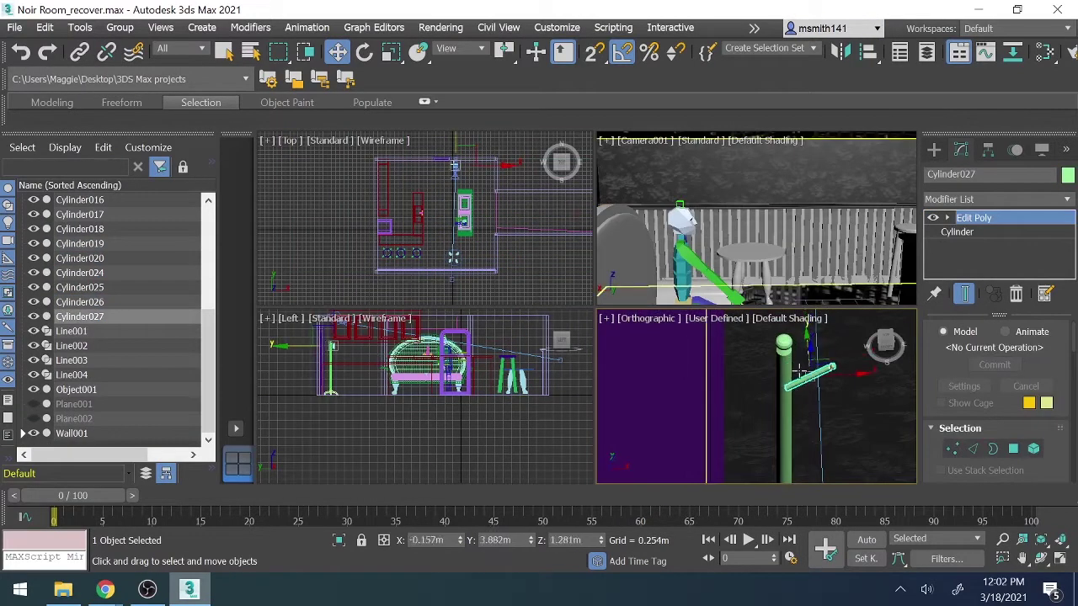
middle_click_drag(798, 370, 791, 405, "alt")
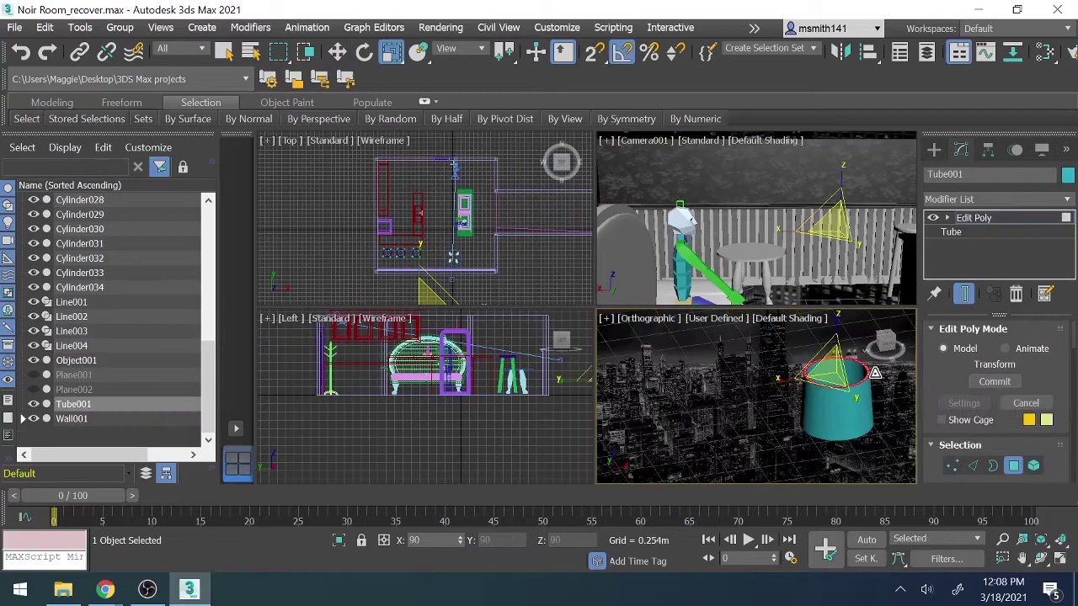
Step: Activate the Scale tool and examine the sphere forming the hat's crown inside the tube
middle_click_drag(854, 336, 867, 315, "alt")
left_click(390, 52)
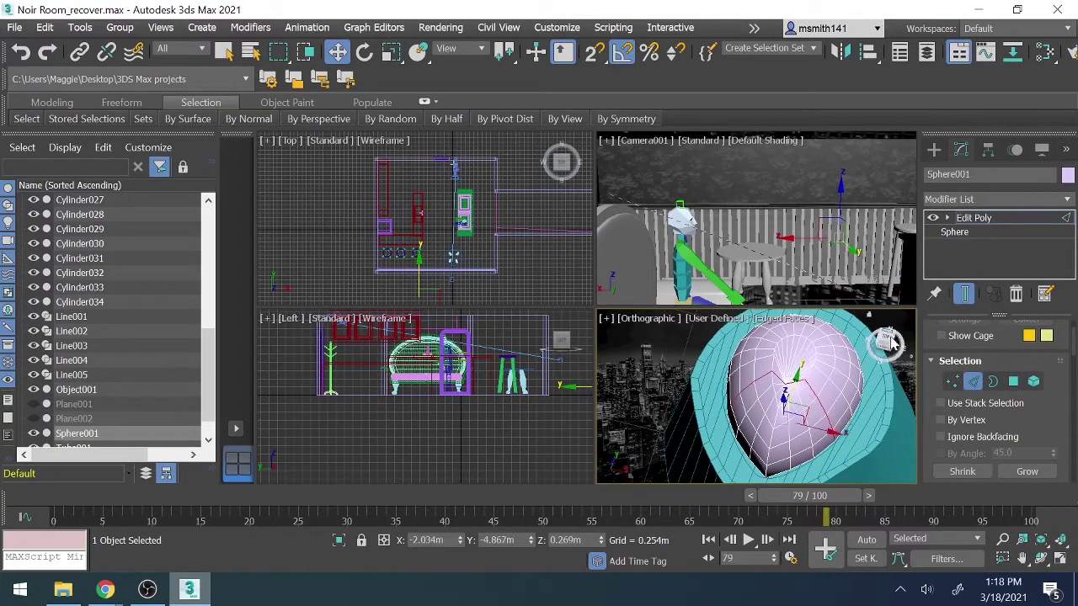
left_click_drag(892, 341, 852, 362)
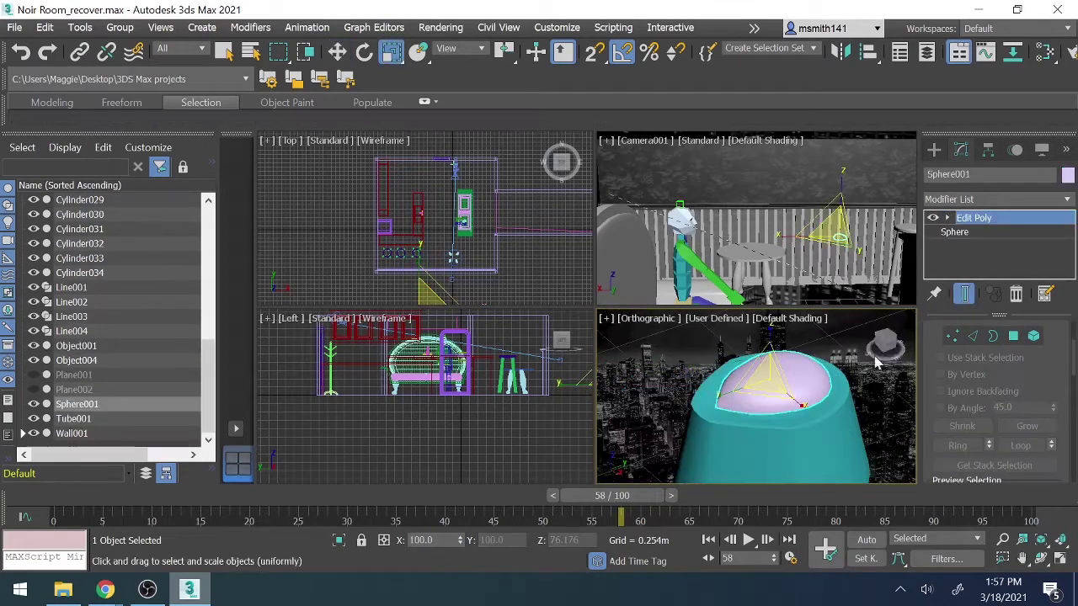
left_click_drag(876, 362, 850, 372)
left_click(834, 446)
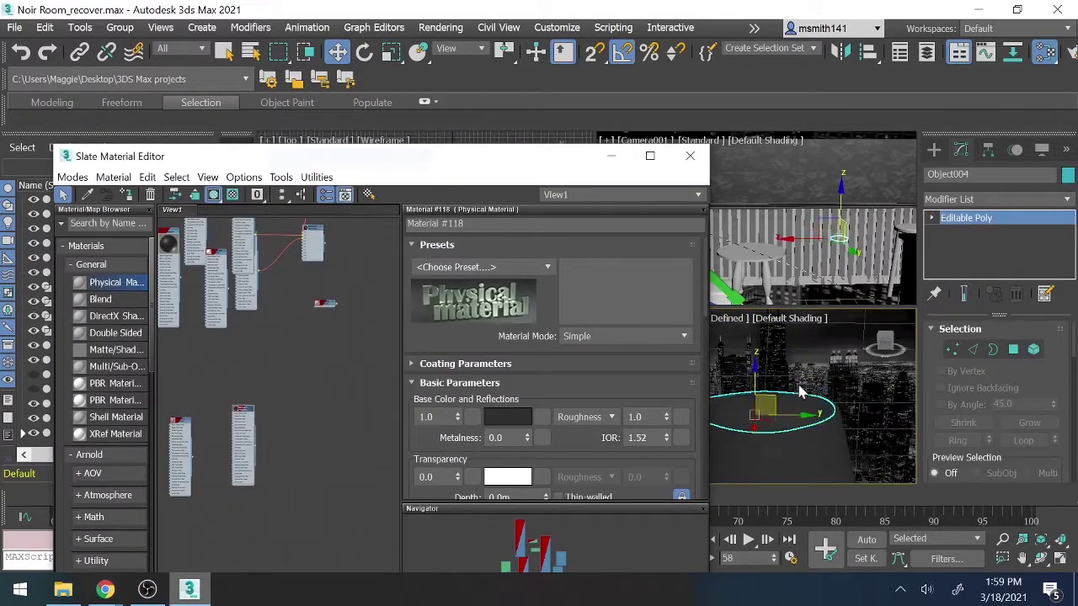
Step: Deselect the hat's top surface and activate the Scale tool for the bottom rim polygons of the tube
key("ctrl+d")
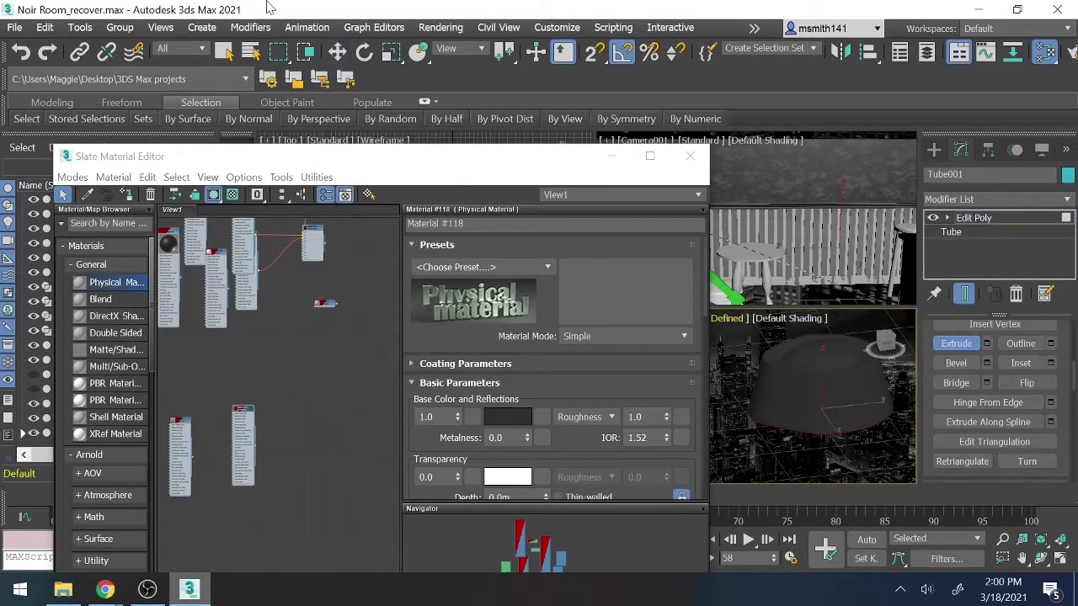
left_click(627, 402)
key("r")
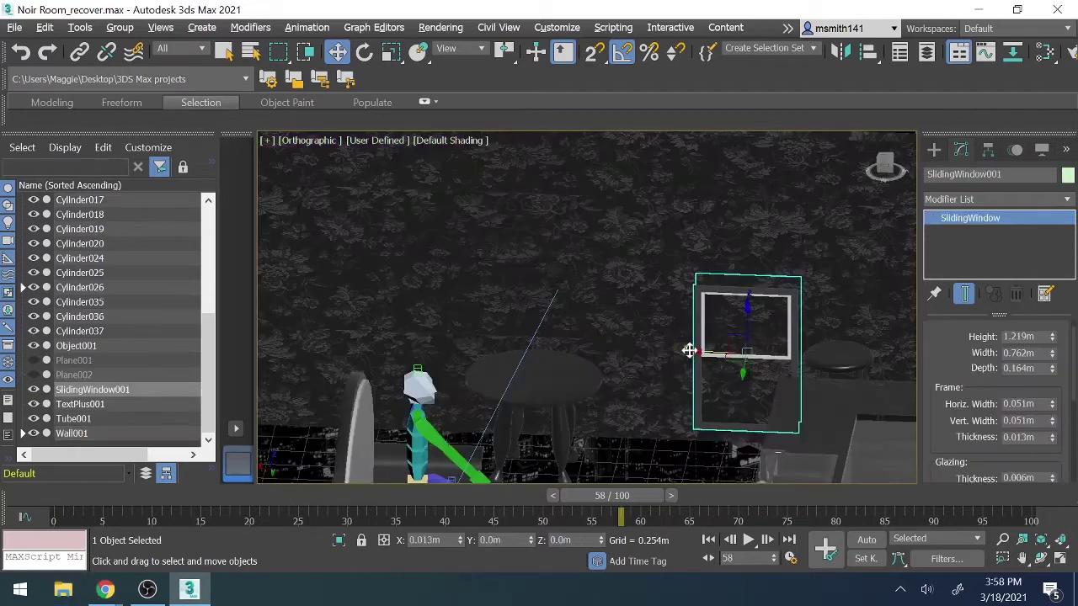
Step: Move the sliding window about 1.54 m along the wallpapered wall and raise it above the round table
left_click_drag(688, 350, 492, 305)
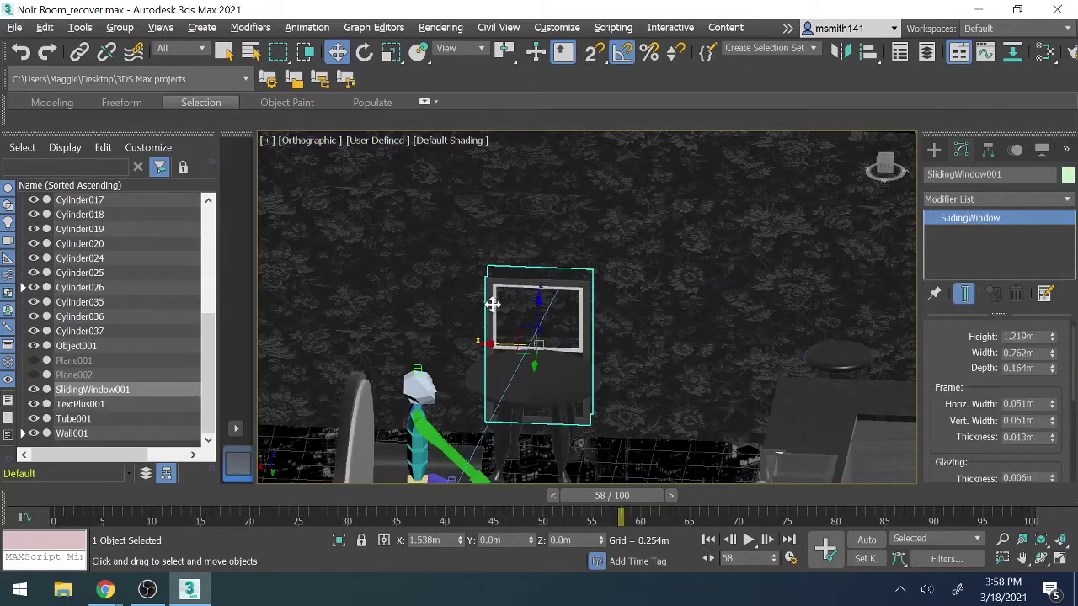
left_click_drag(540, 260, 545, 223)
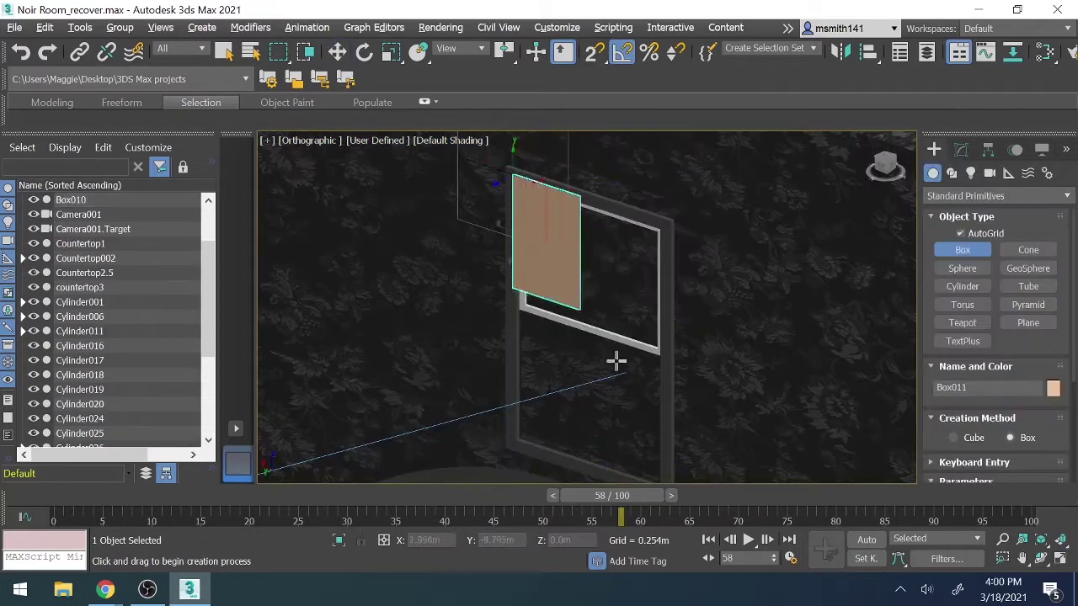
Step: Copy the lowest window-blind slat about 0.06 m upward, and copy the new slat again to continue the blinds
scroll(613, 362, "up", 5)
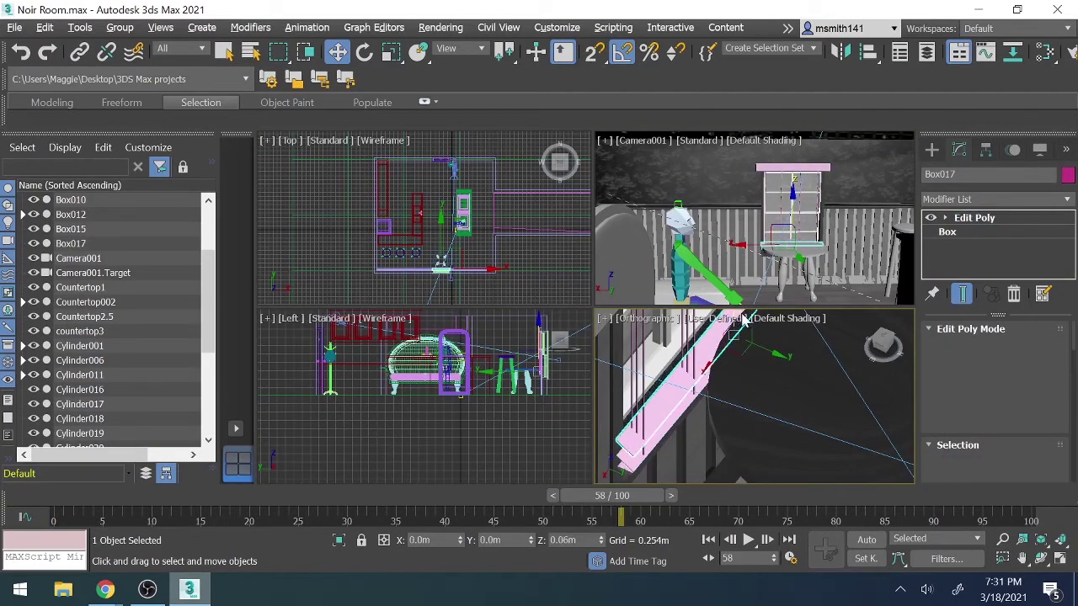
left_click_drag(743, 320, 740, 325, "shift")
key("Return")
key("Return")
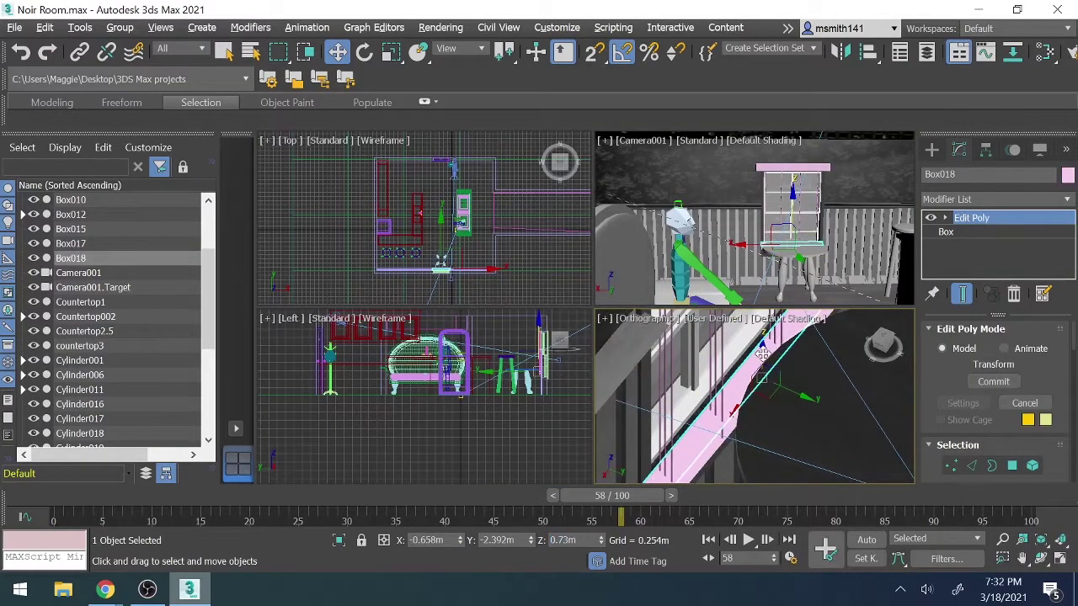
scroll(768, 338, "up", 2)
mouse_move(768, 342)
left_mouse_down("shift")
mouse_move(766, 351)
mouse_move(797, 337)
left_mouse_up("shift")
key("Return")
key("Return")
scroll(774, 333, "up", 2)
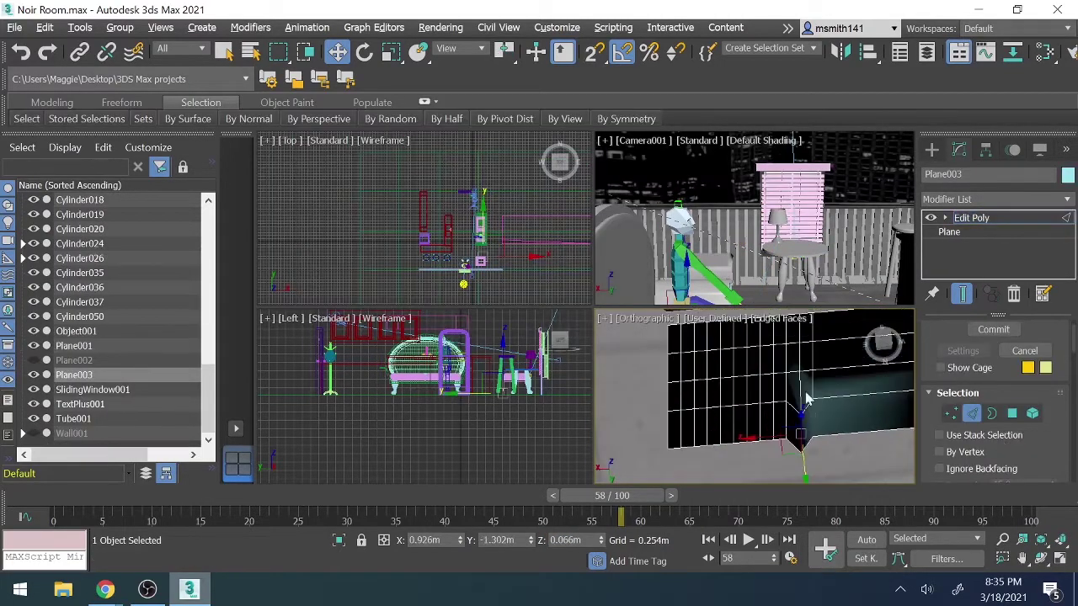
Step: Copy the armchair's rounded armrest about 1.09 m across to the opposite side of the seat
scroll(1025, 431, "down", 5)
left_click(986, 397)
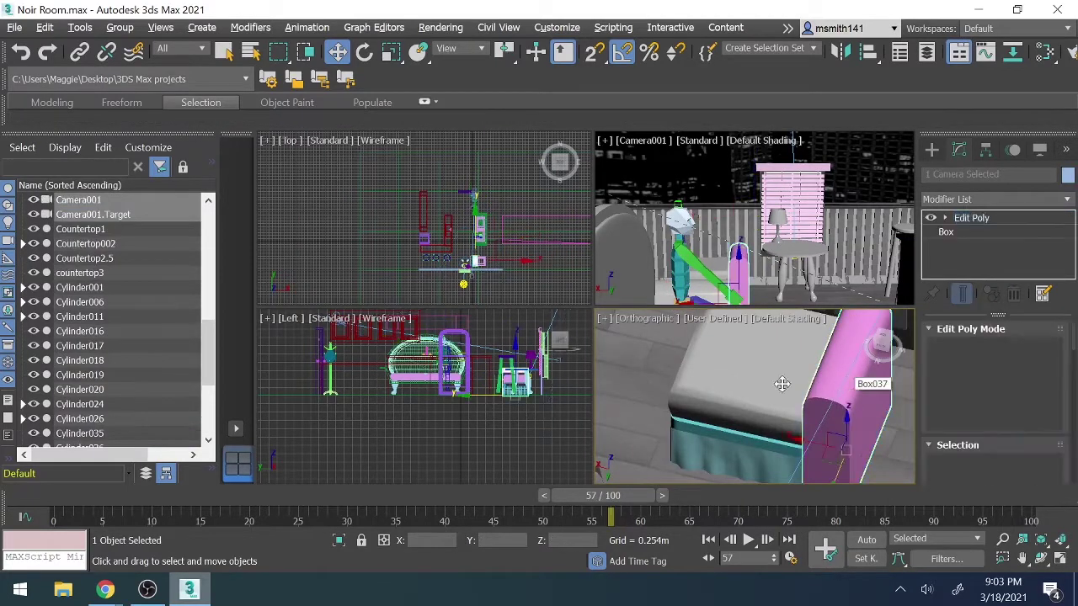
scroll(782, 433, "down", 3)
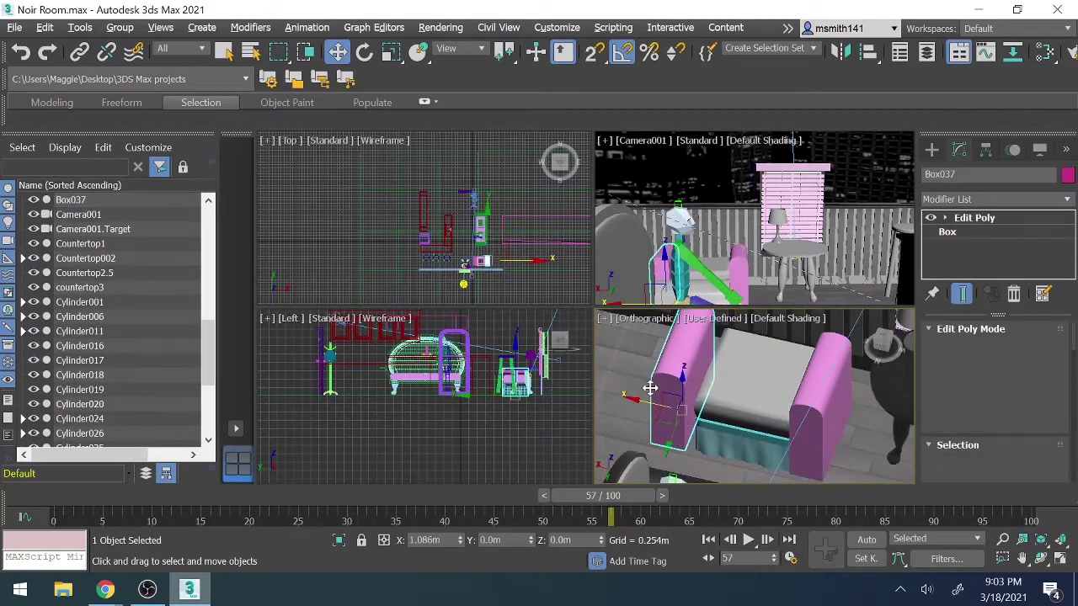
left_click_drag(649, 388, 673, 375, "shift")
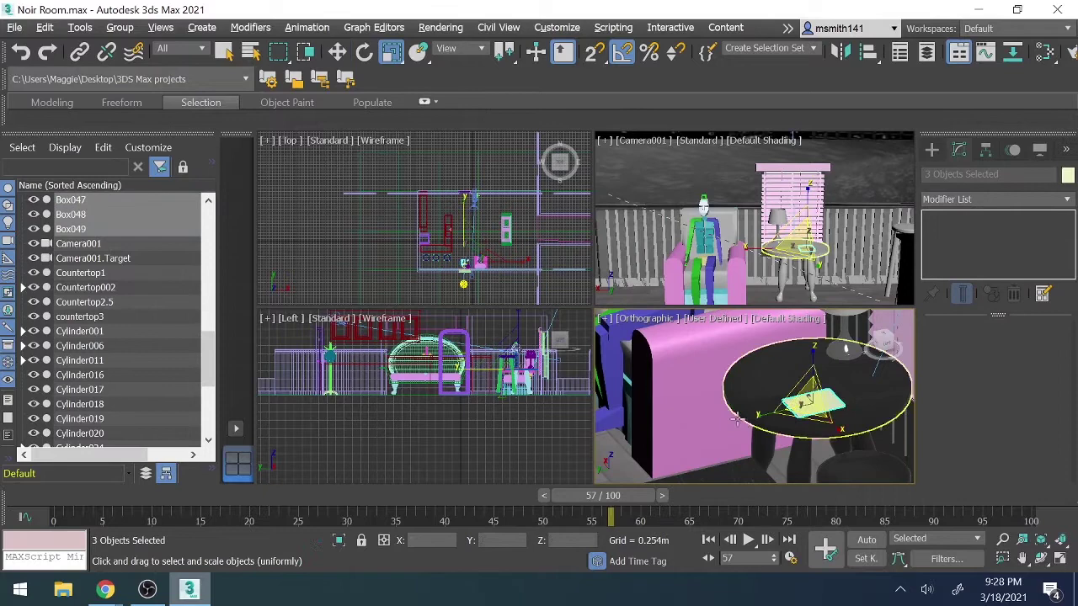
Step: Give the text object on the lined paper on the round table a red object color
left_click_drag(737, 419, 821, 441)
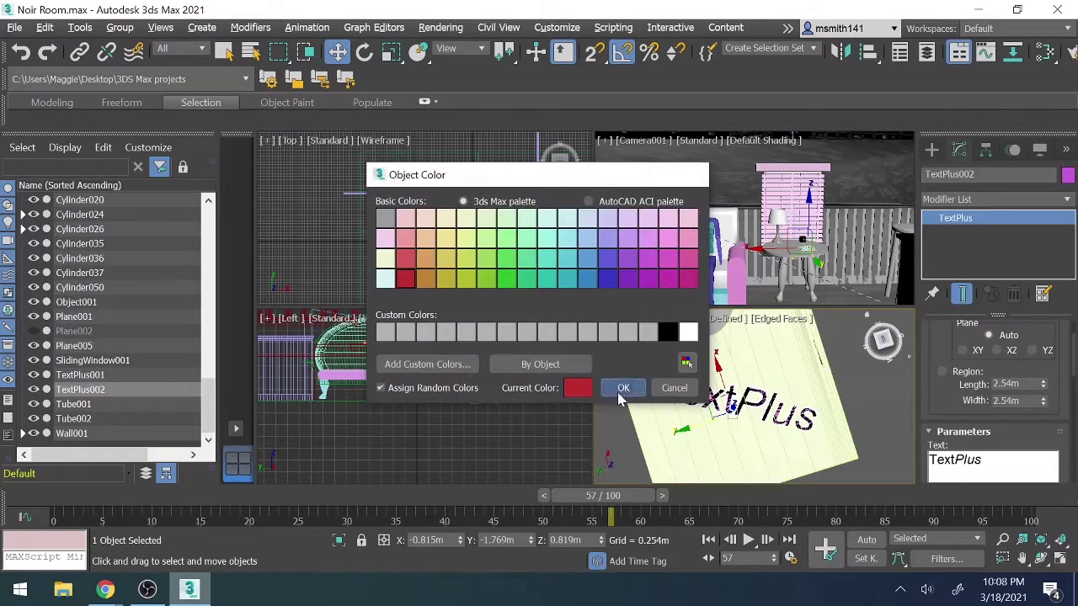
left_click(625, 385)
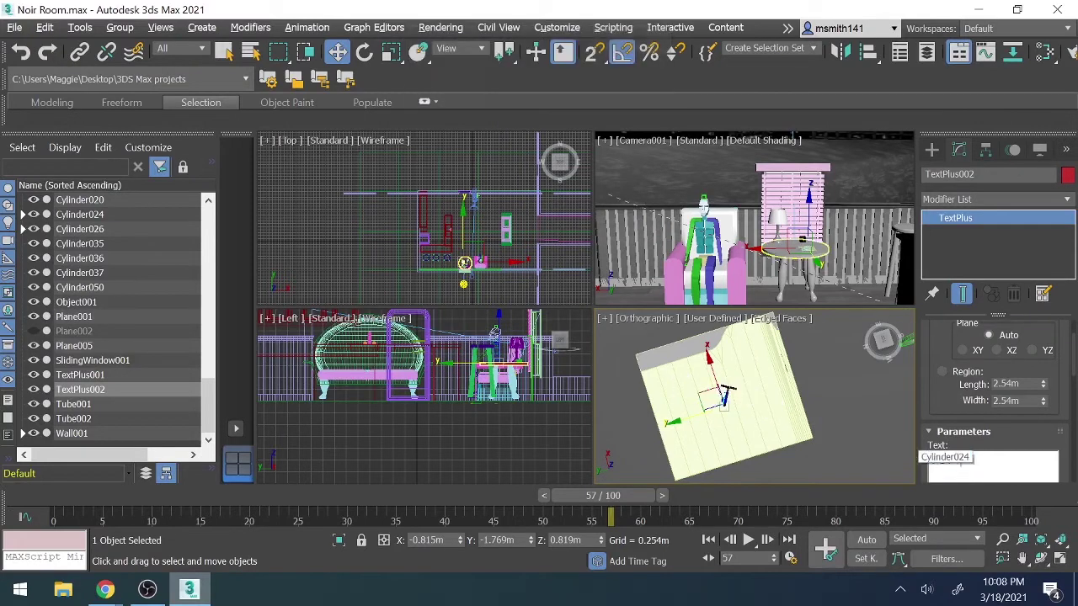
key("r")
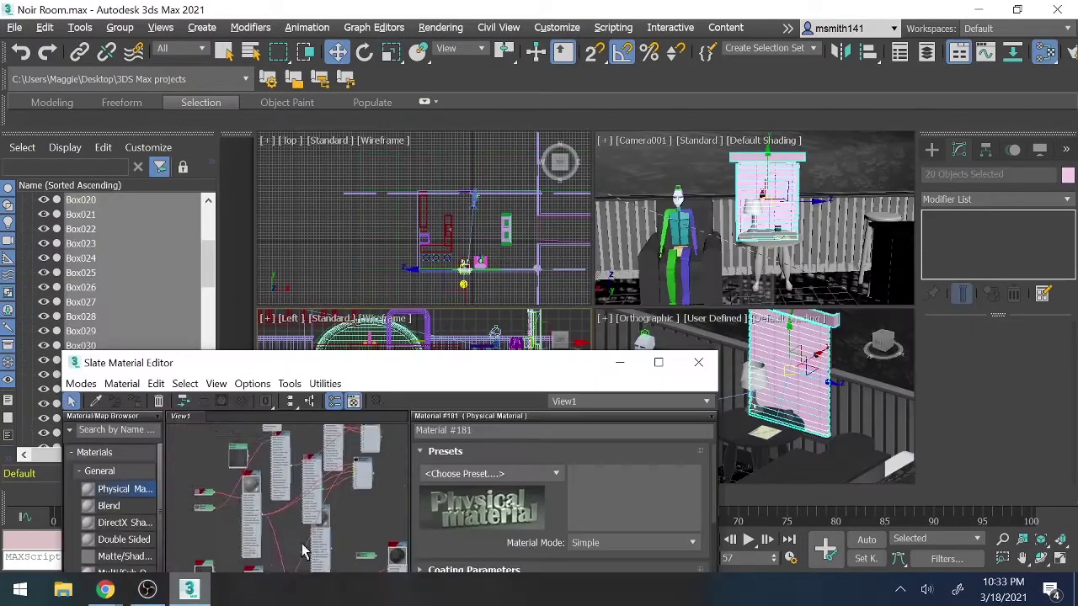
Step: Render the Camera001 view as a single frame with the Arnold renderer in production mode
right_click(278, 458)
left_click(362, 48)
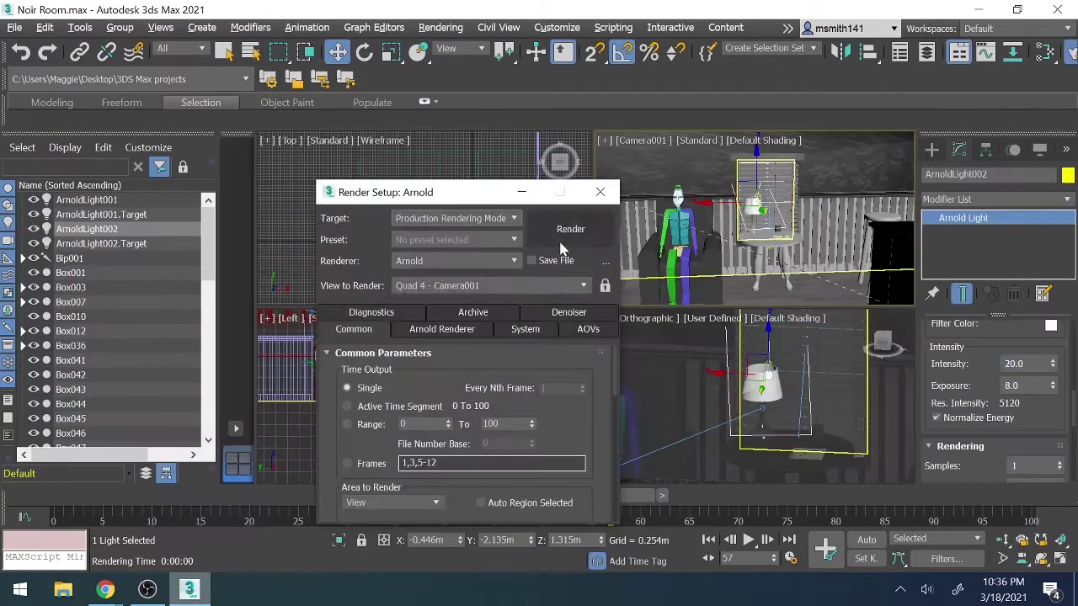
left_click(561, 228)
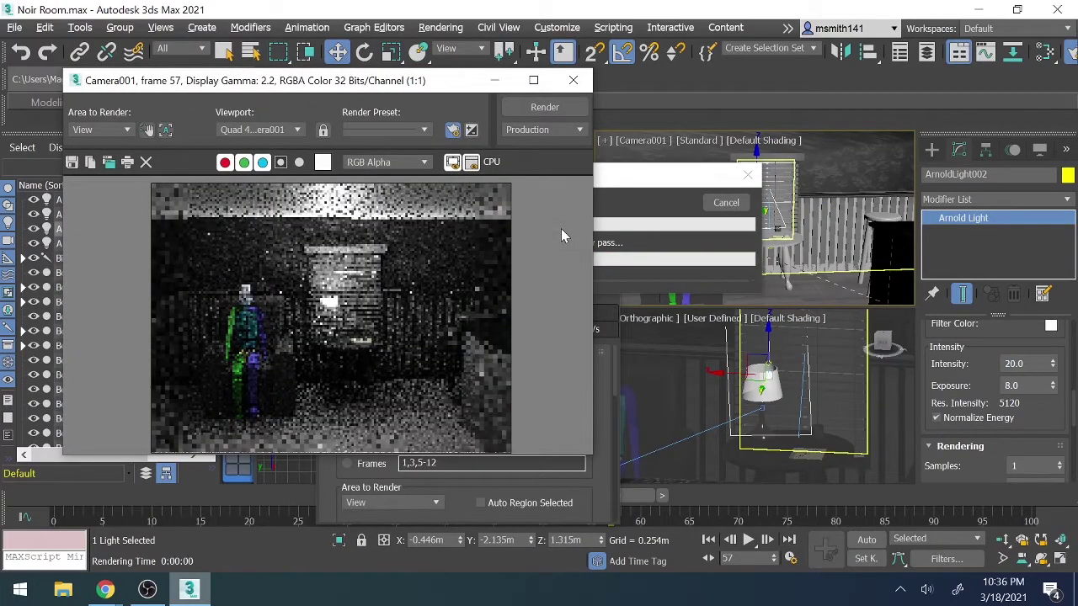